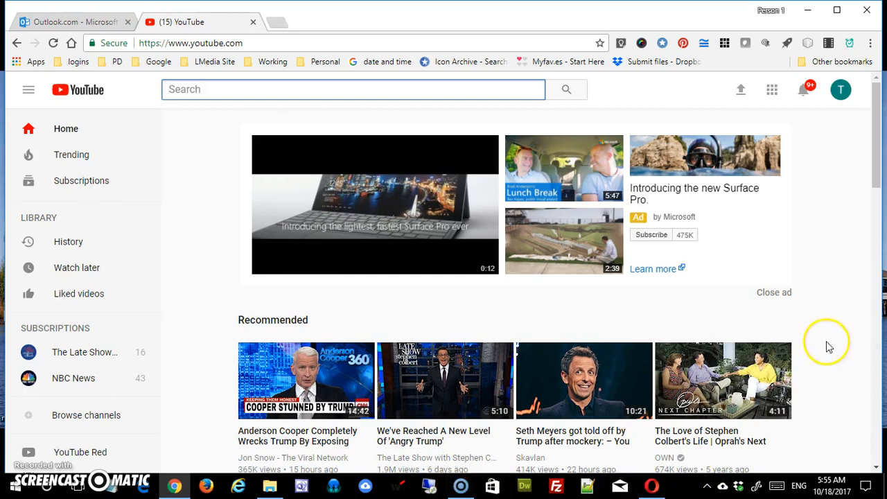
Step: Look through the accounts and channels available for switching
click(841, 90)
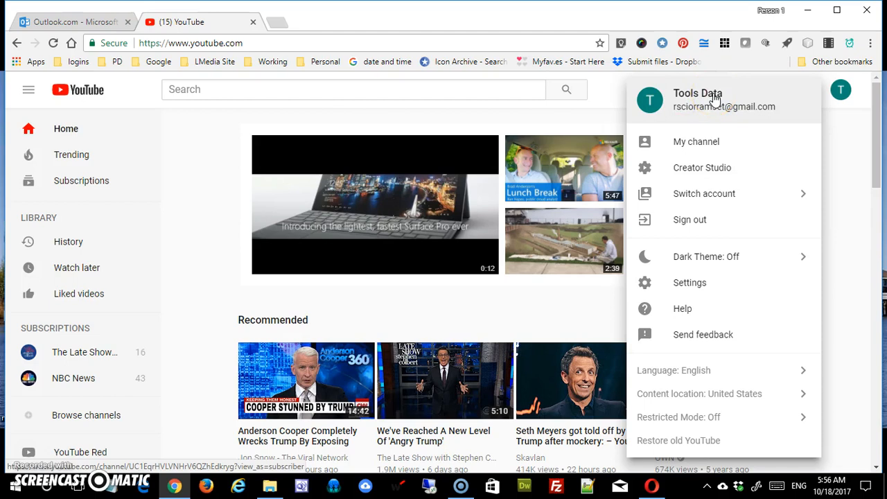
click(799, 195)
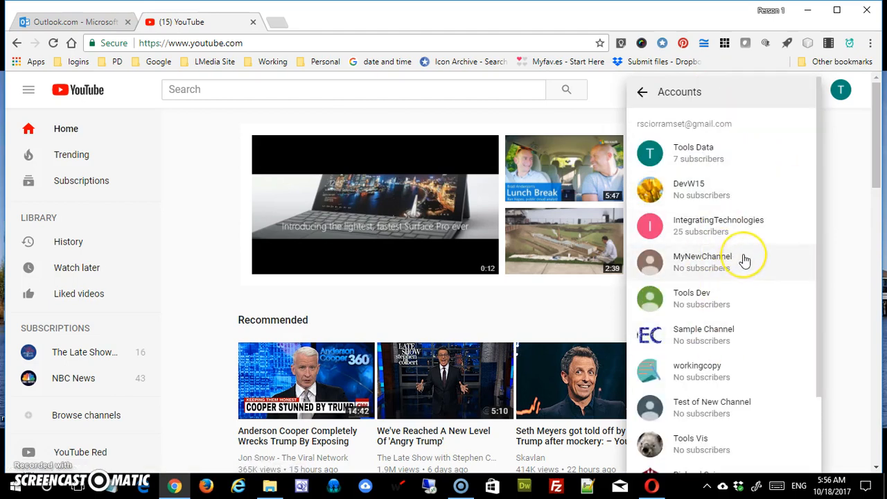
click(850, 208)
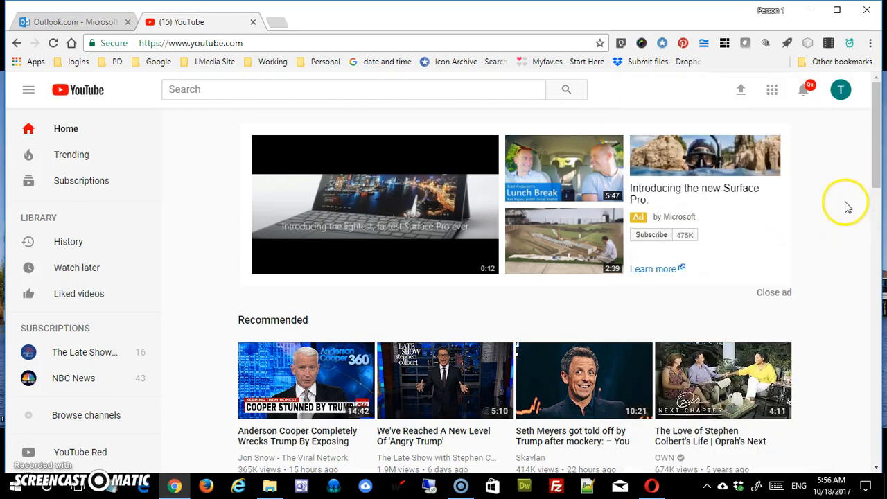
Step: Open the signed-in account's own channel page
click(840, 90)
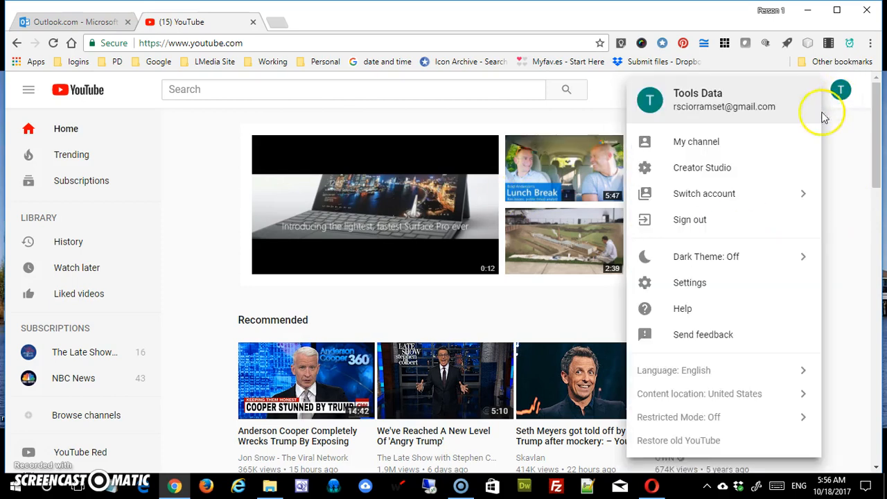
click(715, 143)
click(28, 141)
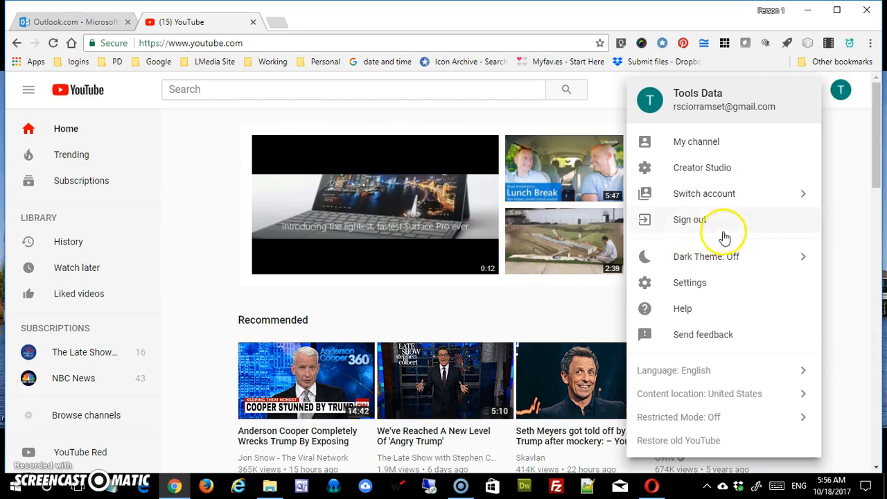
click(684, 143)
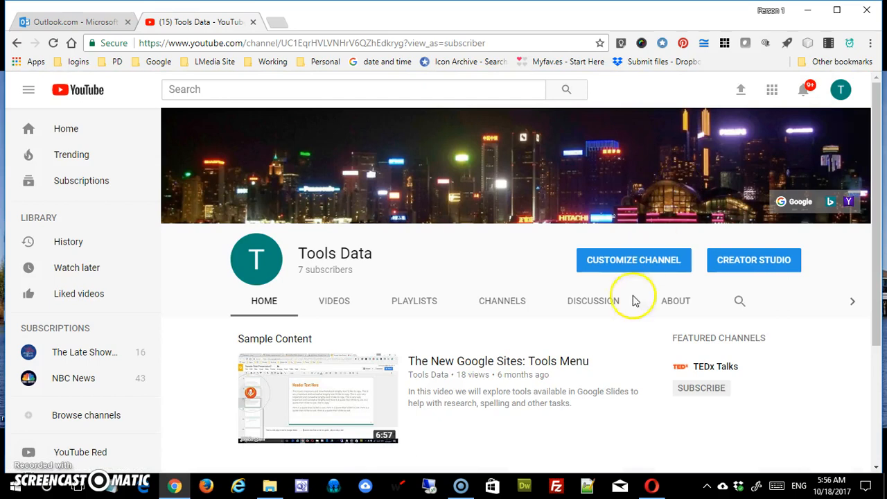
Step: Review the channel's uploaded videos and check its playlists
scroll(506, 365, down, 2)
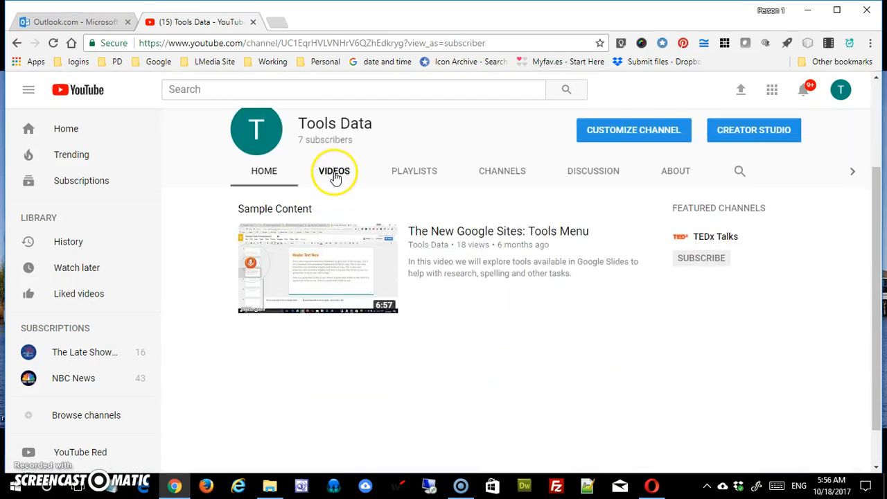
click(335, 173)
scroll(485, 319, down, 5)
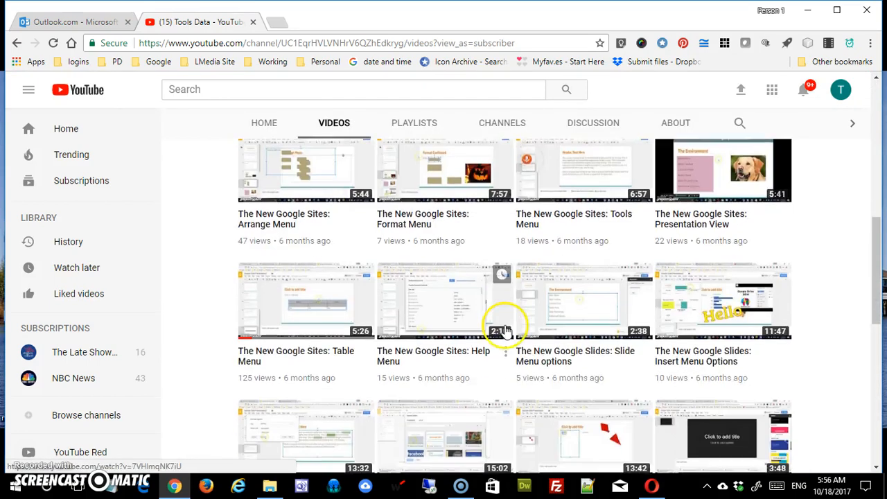
scroll(505, 330, down, 6)
scroll(504, 330, up, 10)
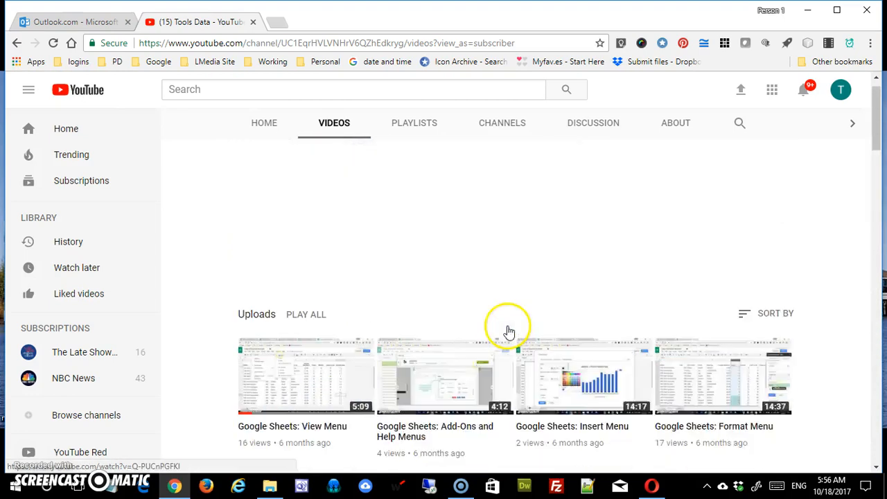
click(410, 300)
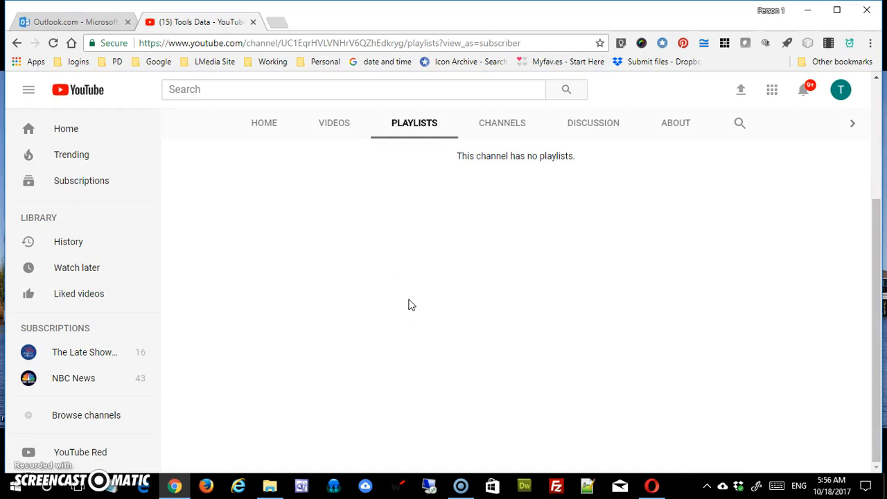
click(344, 129)
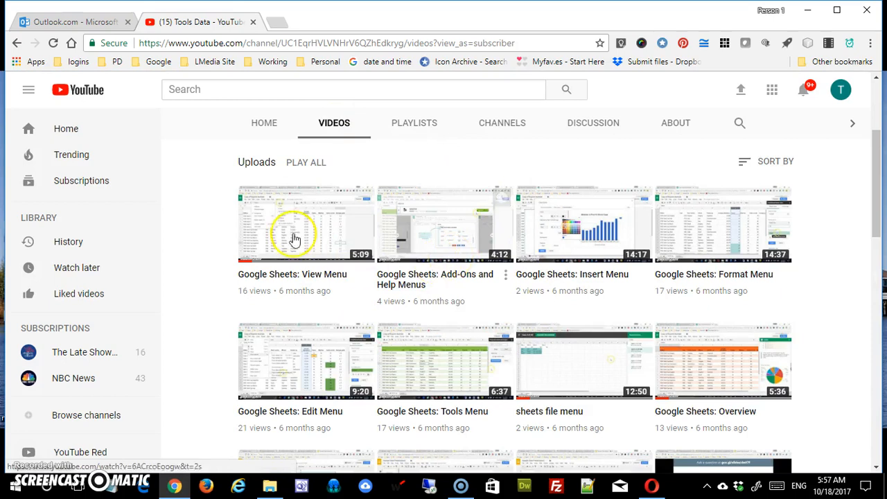
Step: Return to the YouTube home page and search for "weather tutorials"
click(69, 90)
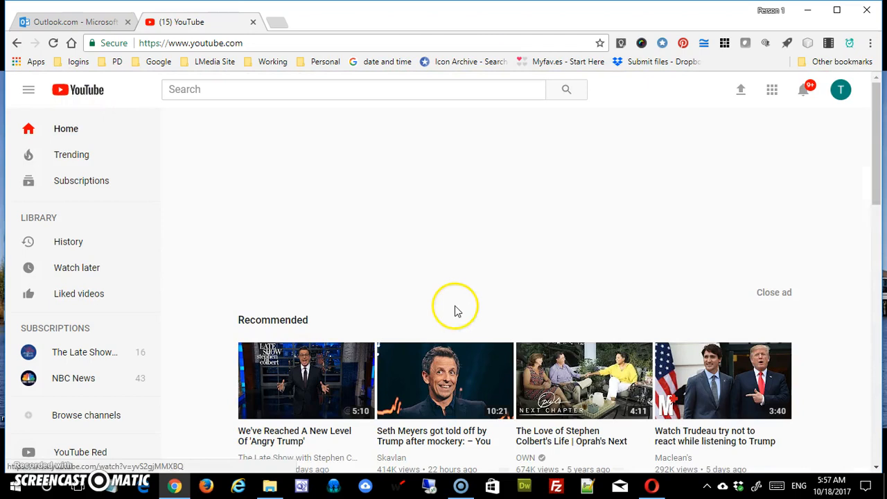
click(293, 94)
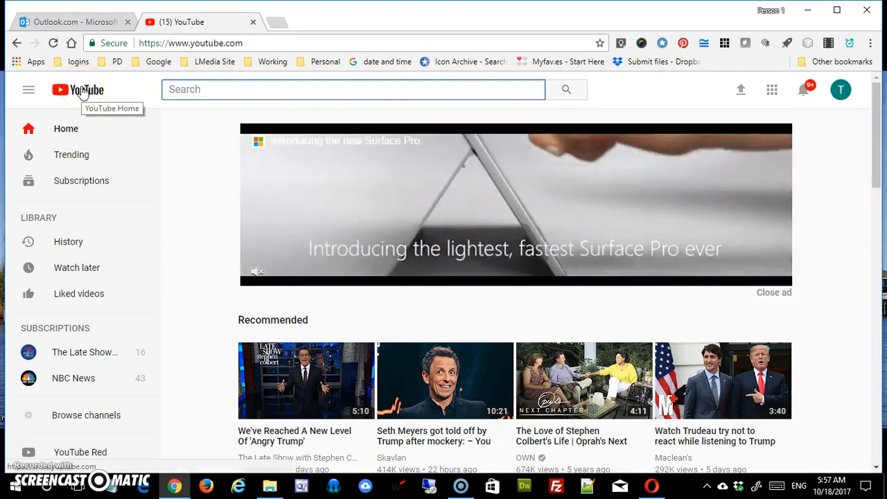
text(weather t)
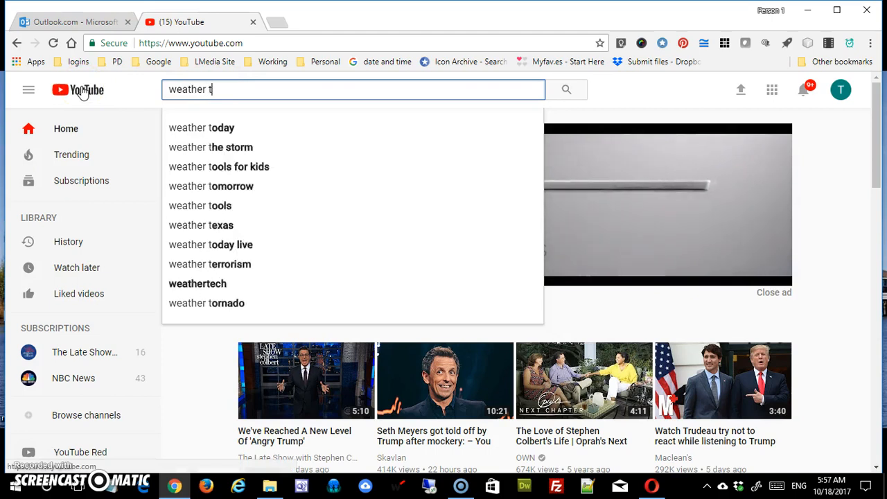
text(utorials)
key(Return)
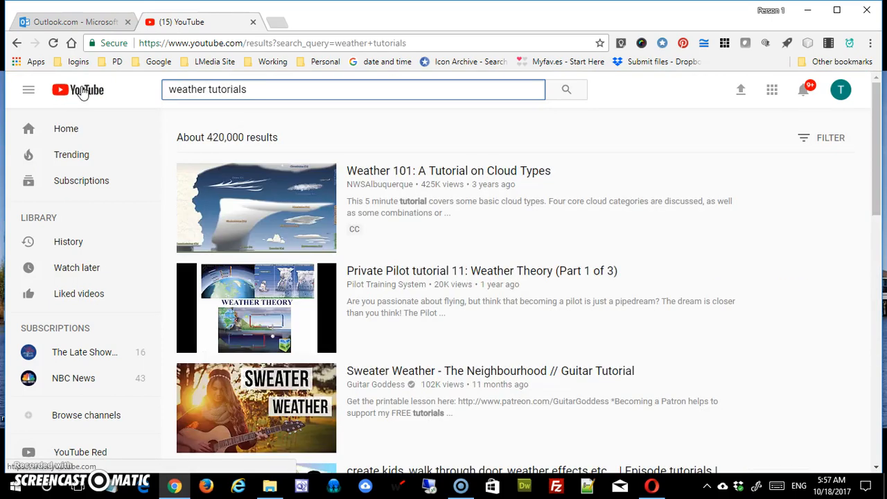
Step: Open "UAS Pilot Tutorial 5: Weather Theory (Part 1 of 3)" from the search results and pause it
scroll(428, 359, down, 5)
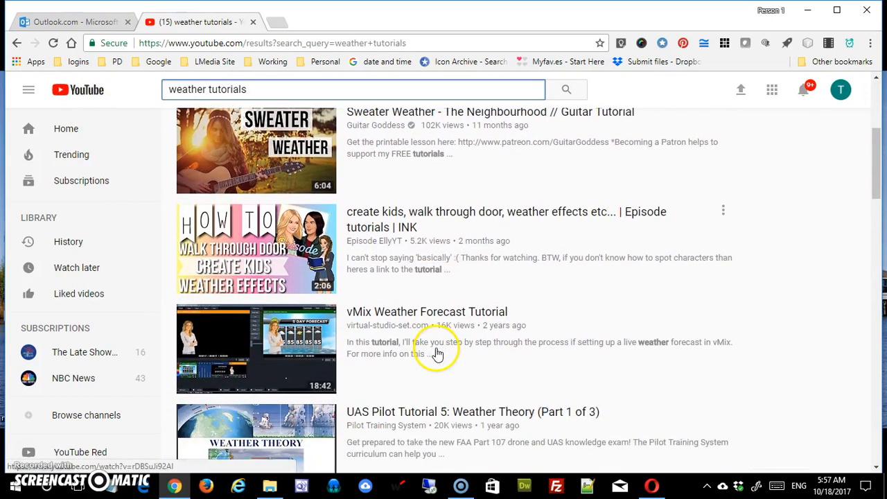
scroll(435, 354, down, 1)
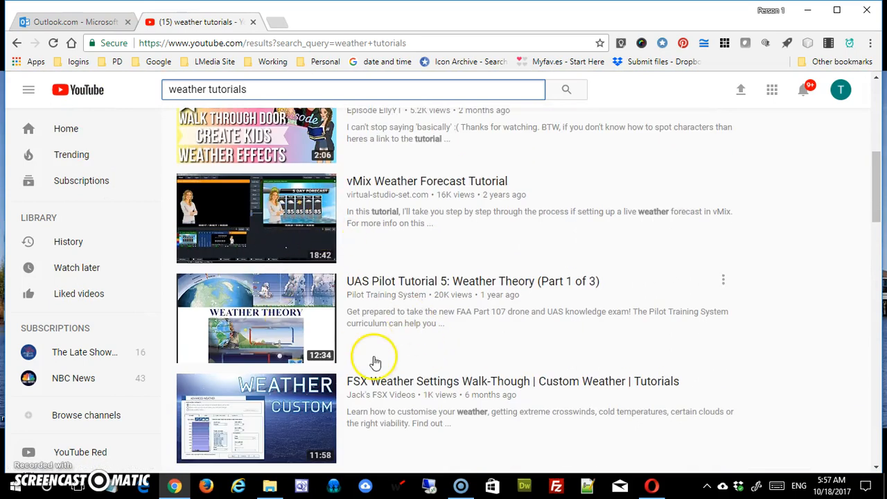
scroll(381, 363, down, 1)
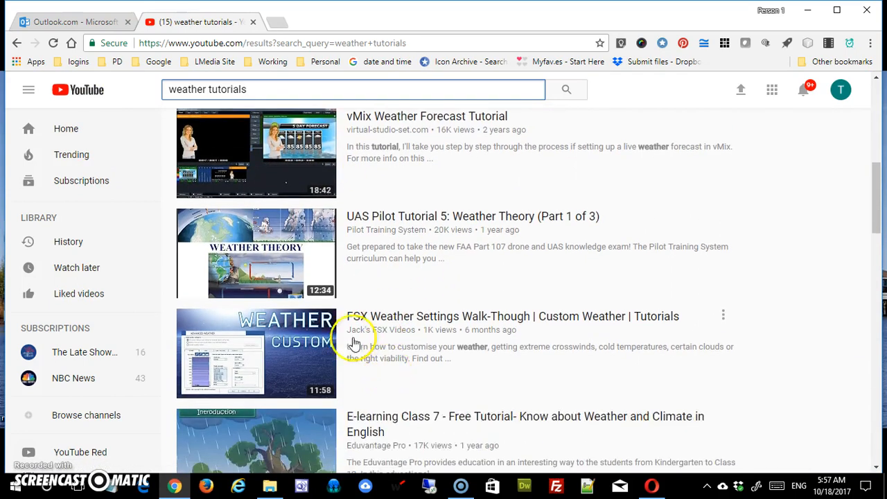
click(375, 312)
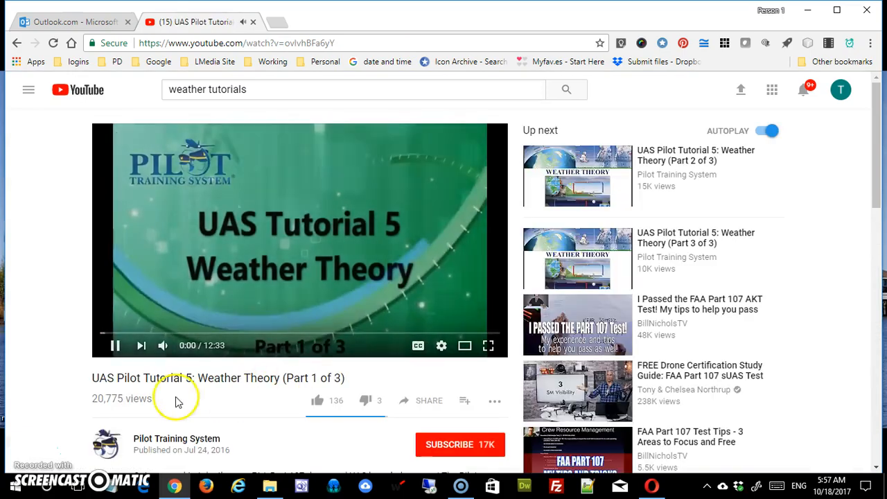
click(114, 345)
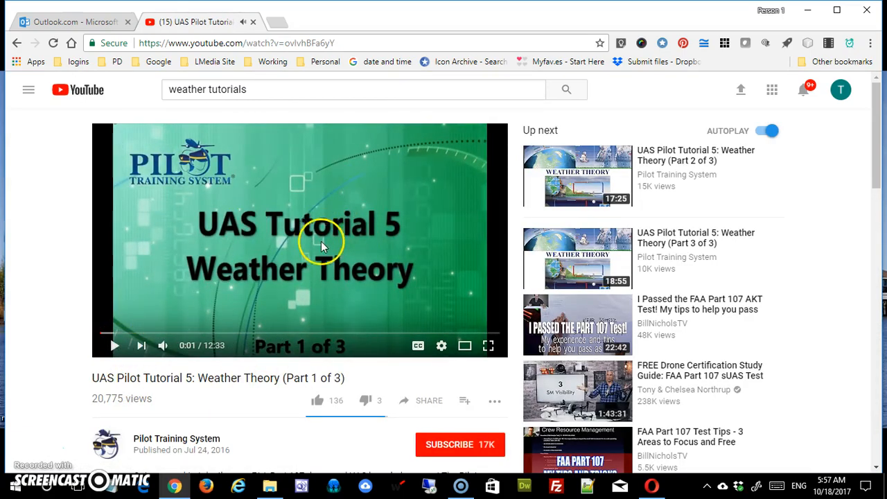
Step: Start a new playlist for the open video and name it "Weather Info"
click(467, 402)
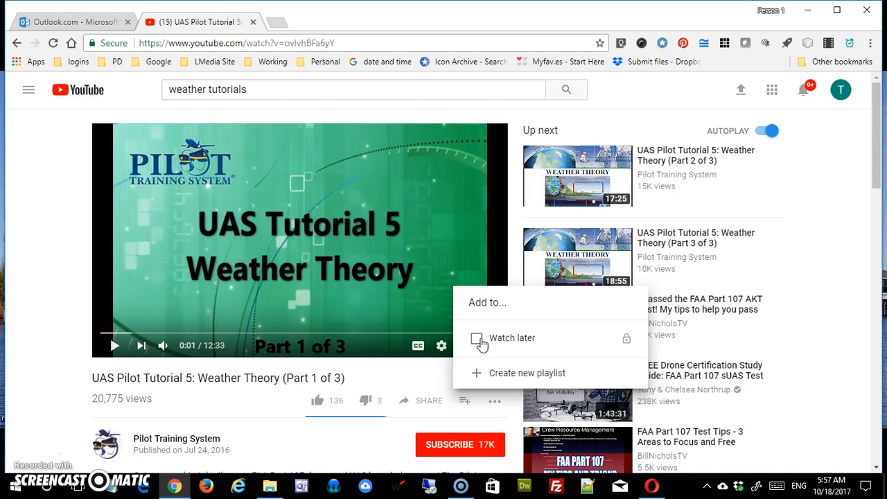
click(502, 378)
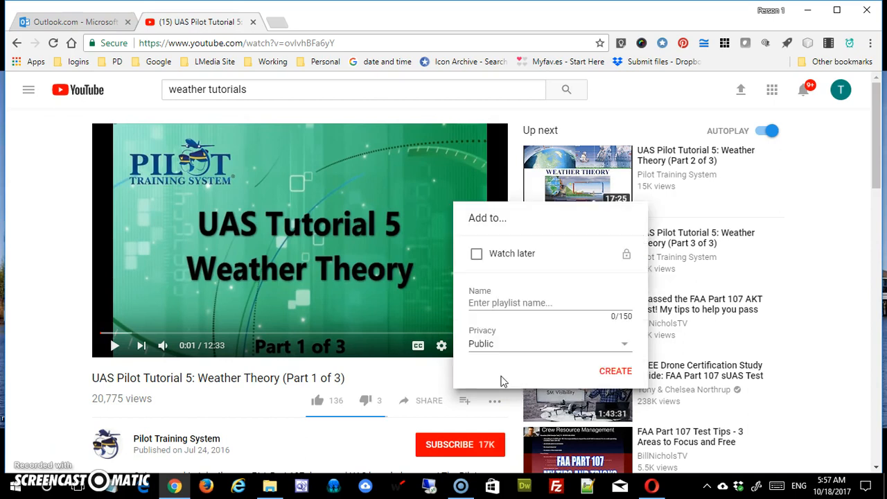
click(520, 303)
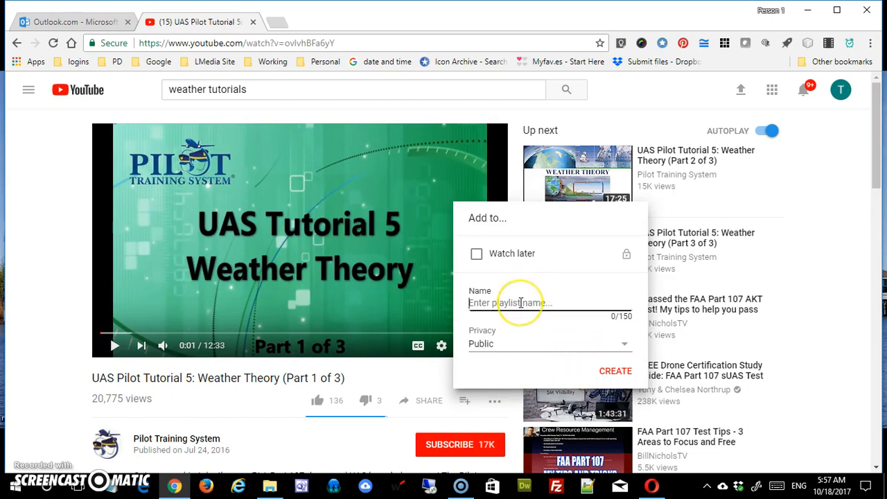
text(e)
key(BackSpace)
text(W)
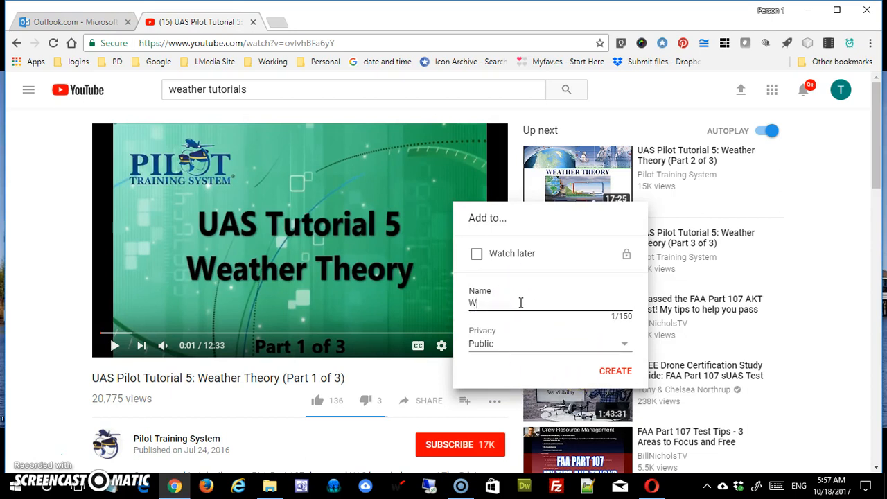
text(eather Info)
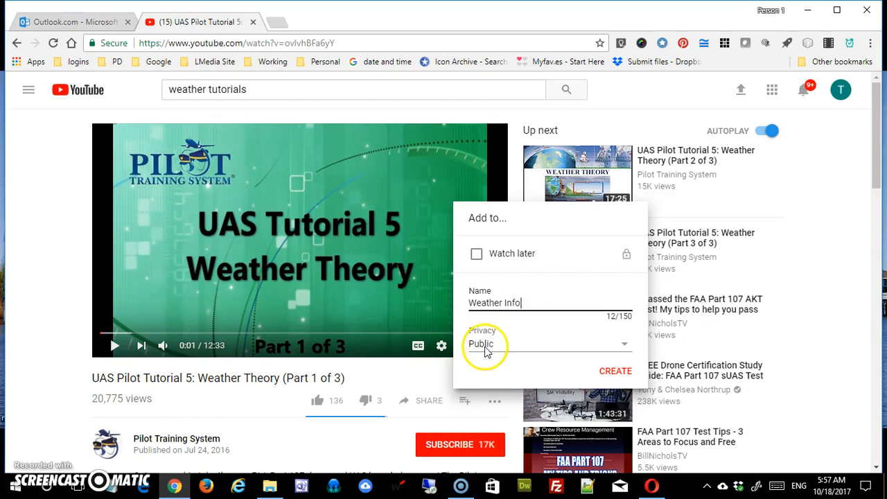
Step: Review the privacy options, choose Public for the new playlist and create it
click(545, 341)
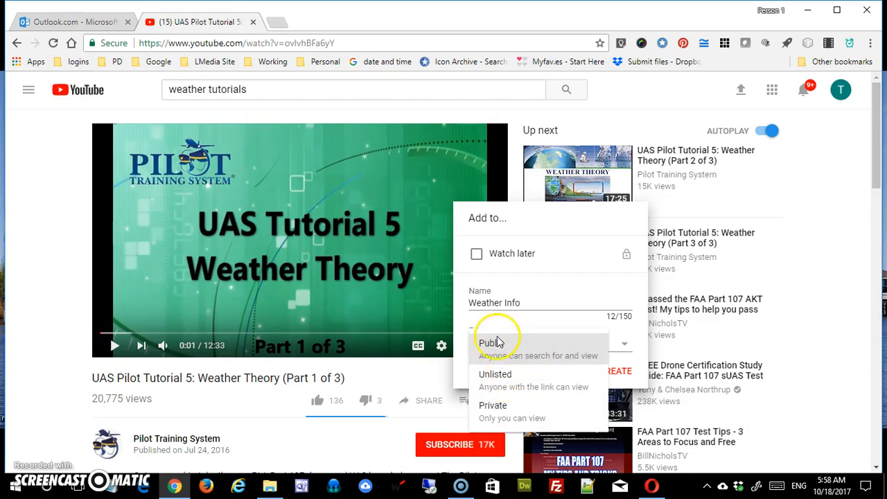
click(529, 387)
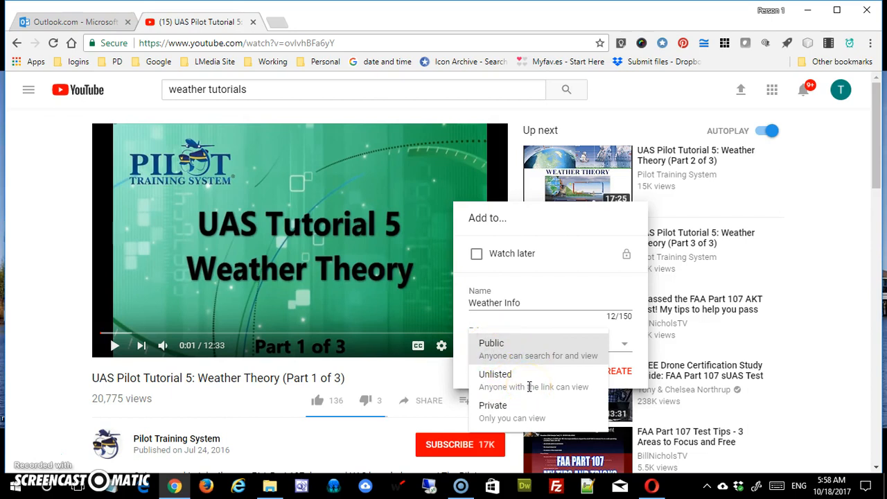
click(528, 412)
click(510, 354)
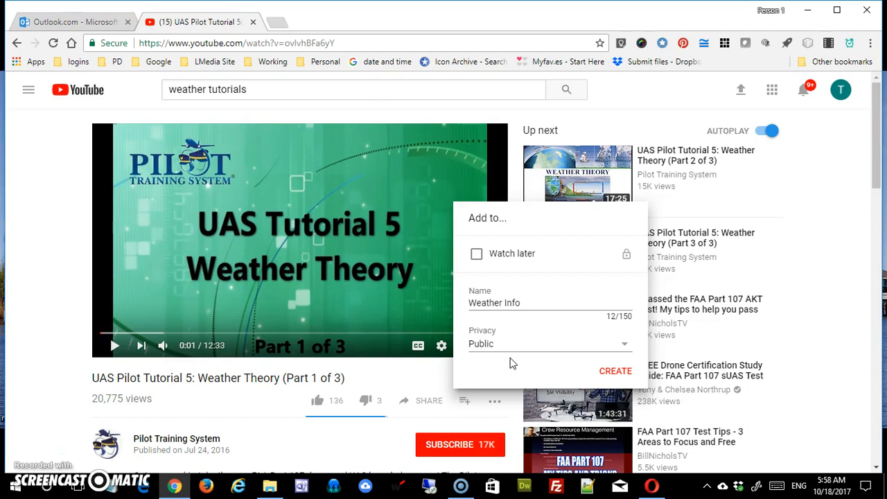
click(625, 375)
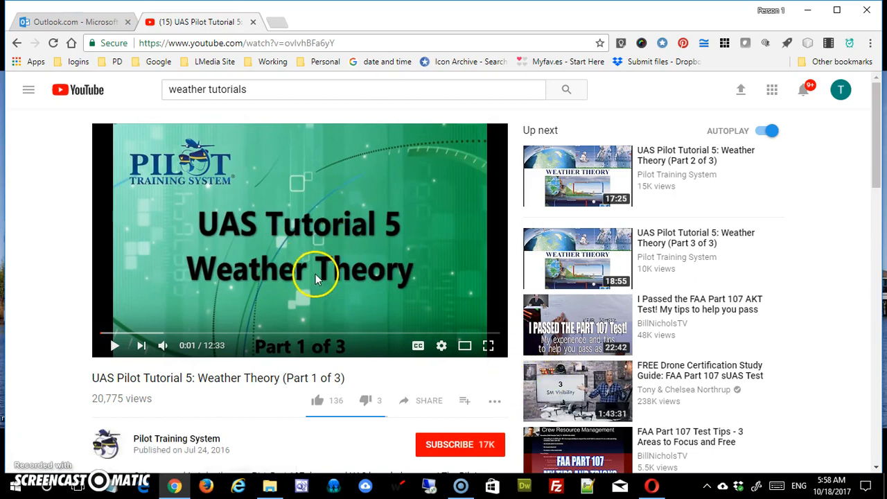
Step: Open the suggested video "I Passed the FAA Part 107 AKT Test! My tips to help you pass uas drone"
scroll(792, 317, down, 3)
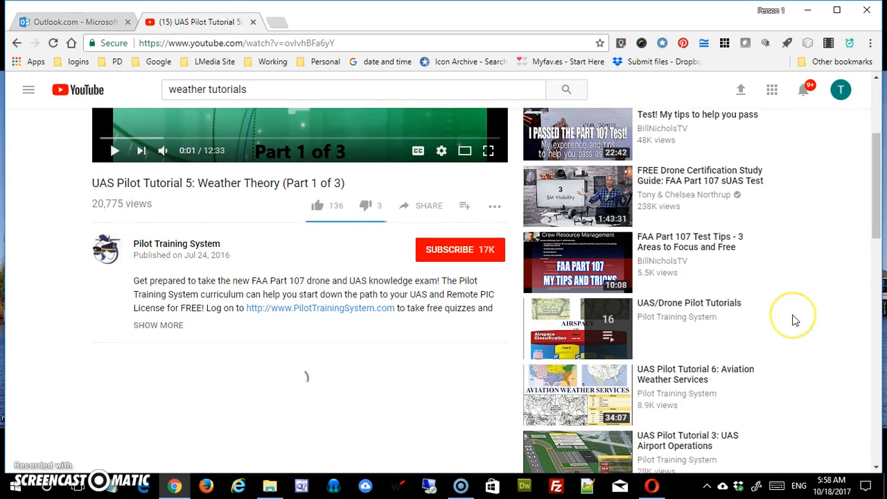
scroll(795, 321, down, 1)
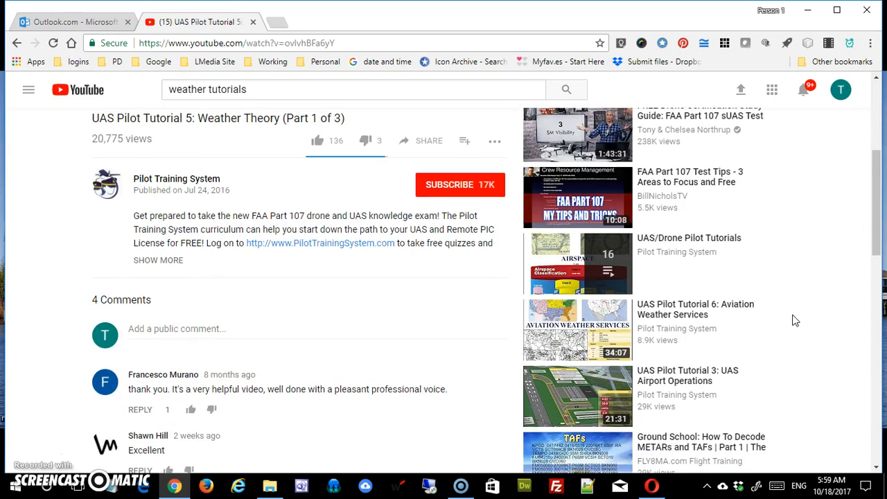
scroll(793, 324, up, 3)
click(586, 266)
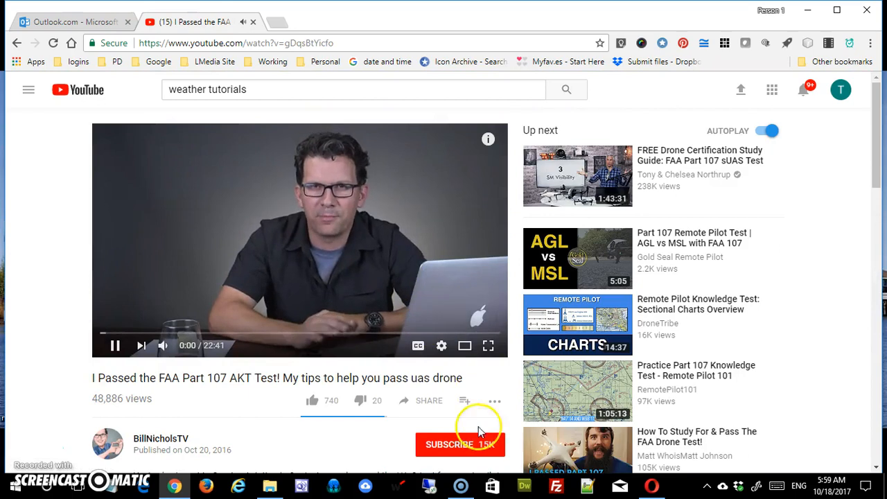
Step: Pause the open FAA Part 107 AKT test video and add it to the Weather Info playlist
click(465, 401)
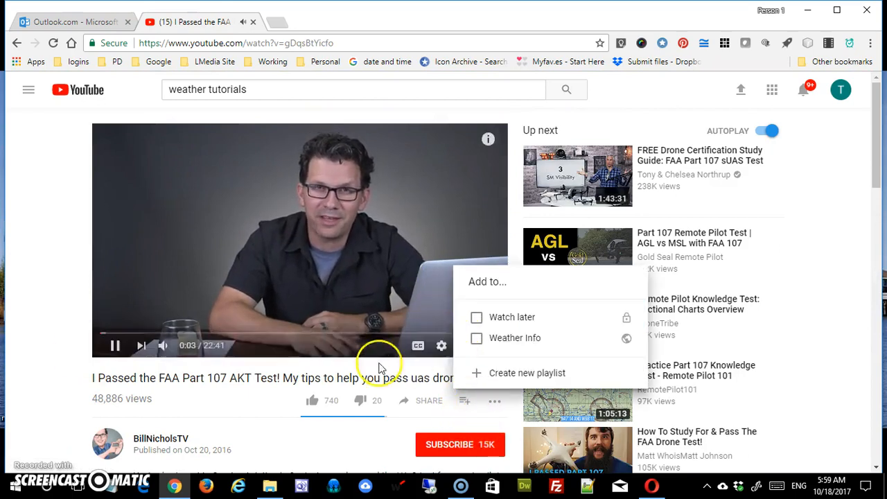
click(115, 350)
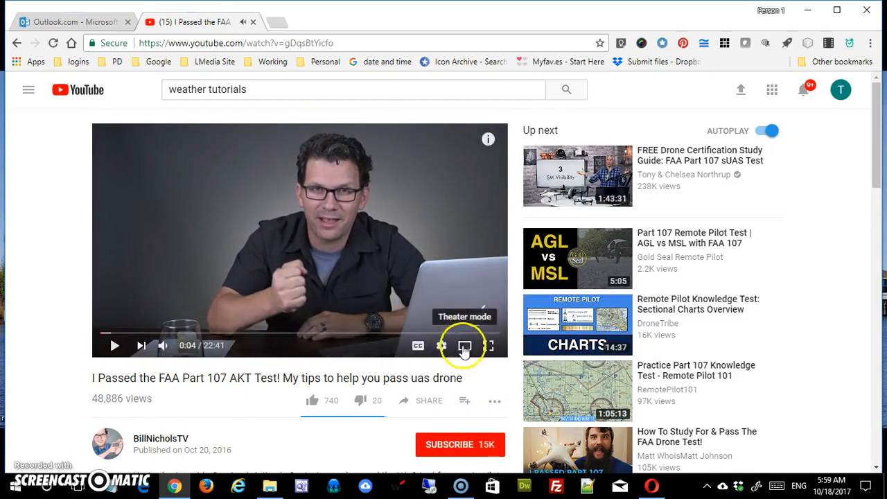
click(464, 402)
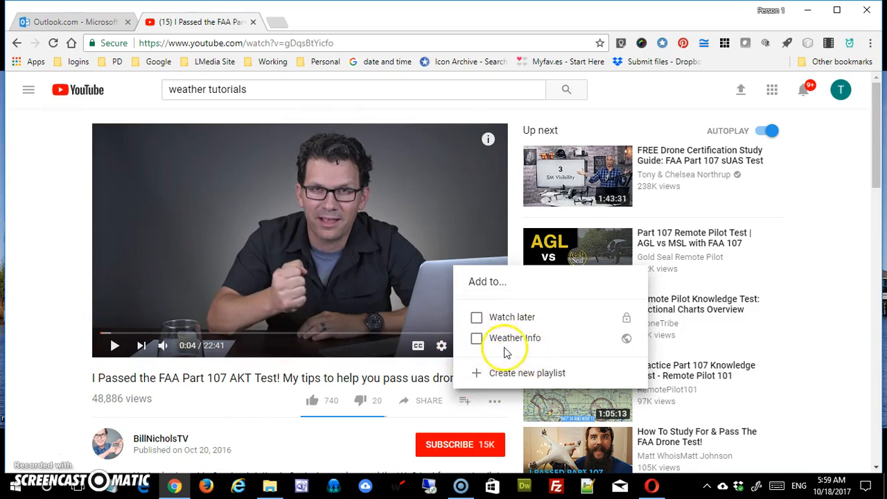
click(477, 340)
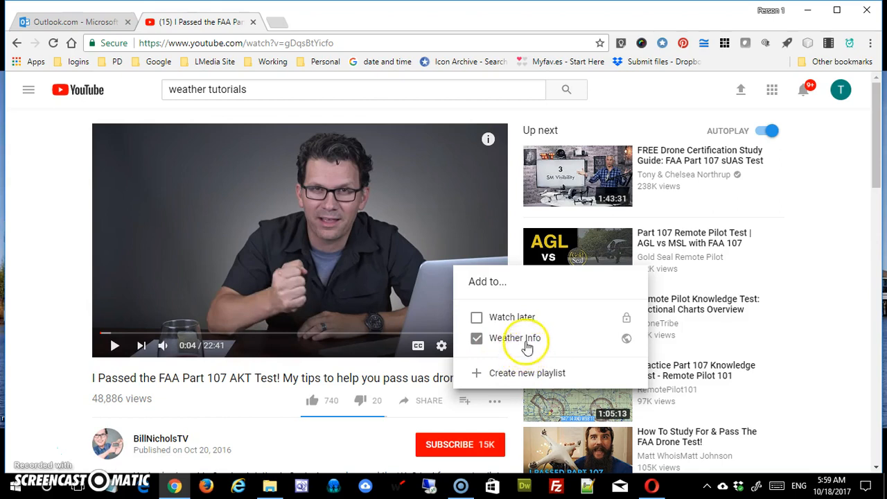
click(785, 360)
Step: Open the suggested video "How To Study For & Pass The FAA Drone Test!" and add it to the Weather Info playlist
scroll(761, 386, down, 2)
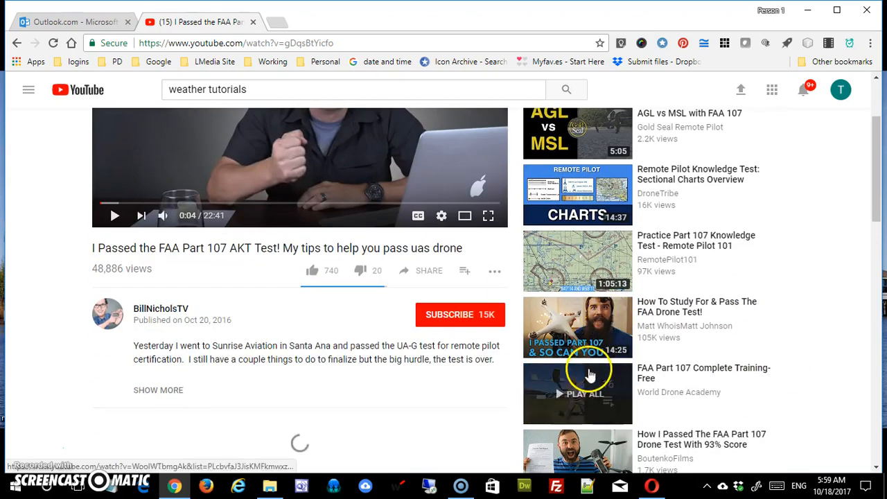
click(579, 310)
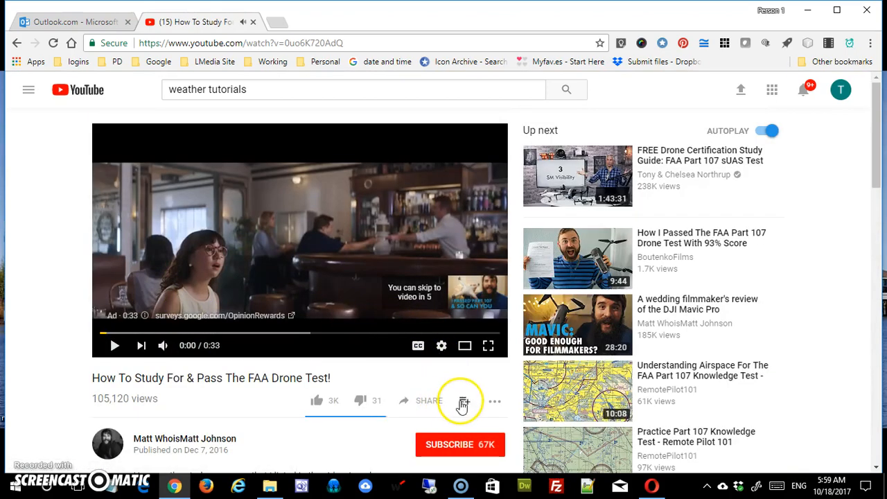
click(463, 403)
click(476, 338)
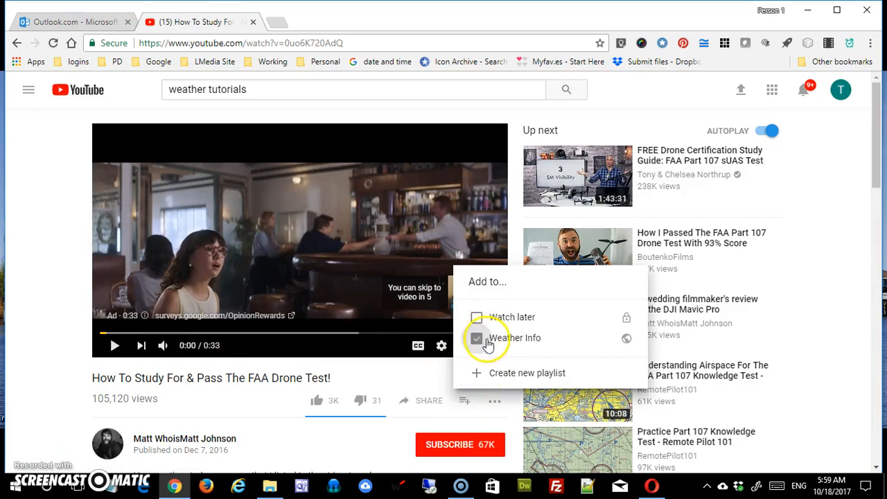
click(788, 326)
Step: Open the suggested video "Beginner's Guide Part 1 - DJI Mavic Pro", add it to the Weather Info playlist and pause it
scroll(825, 353, down, 5)
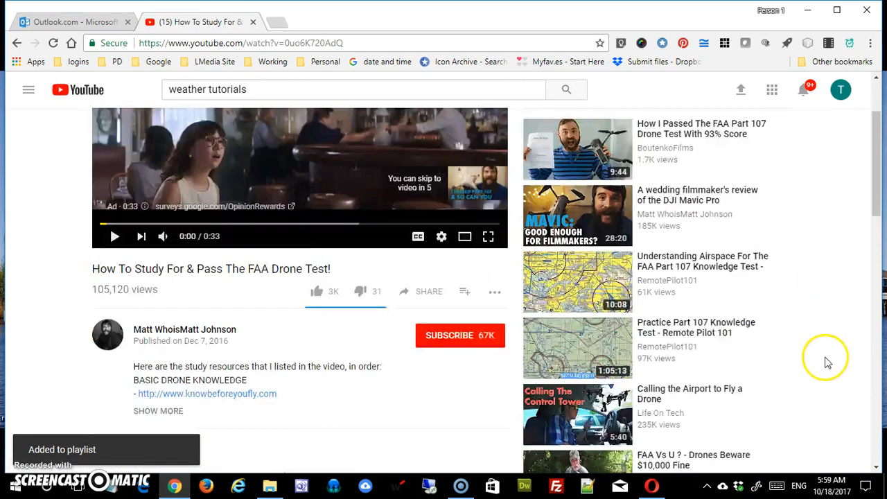
click(574, 337)
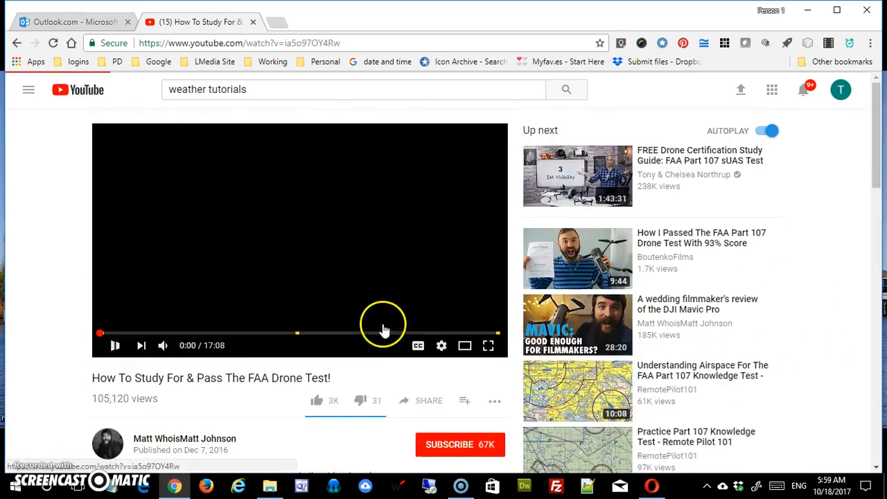
click(462, 402)
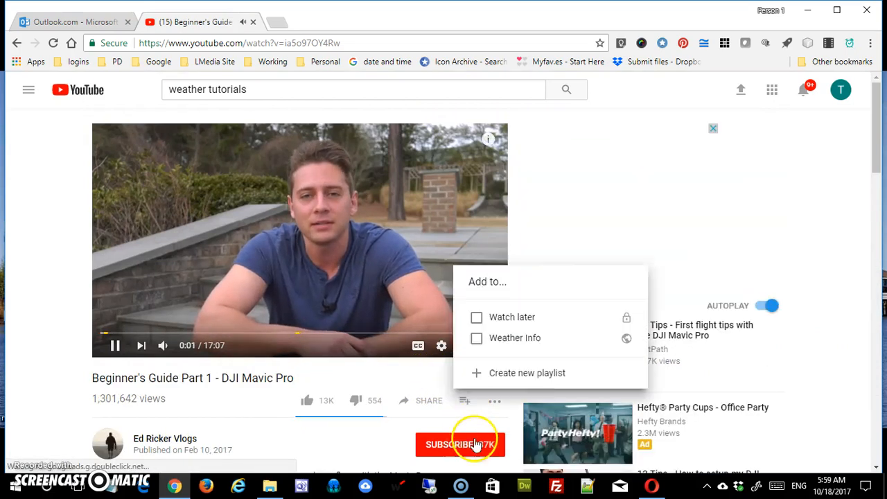
click(476, 338)
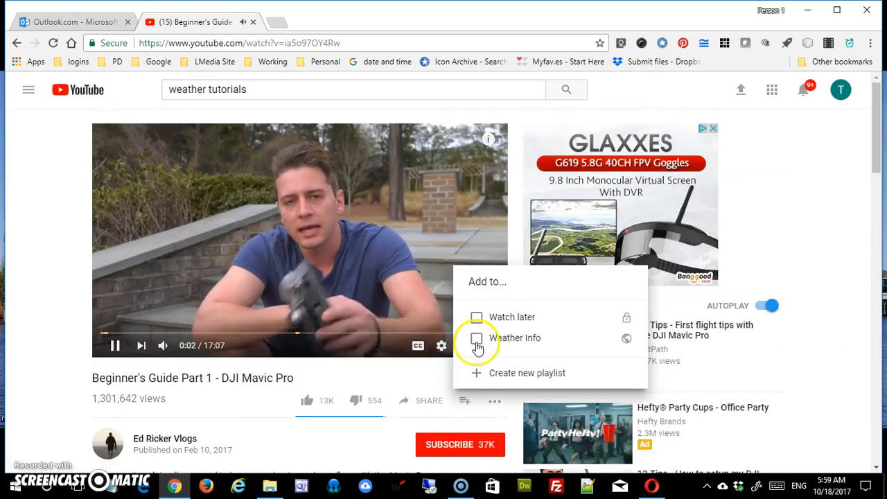
click(119, 348)
click(116, 348)
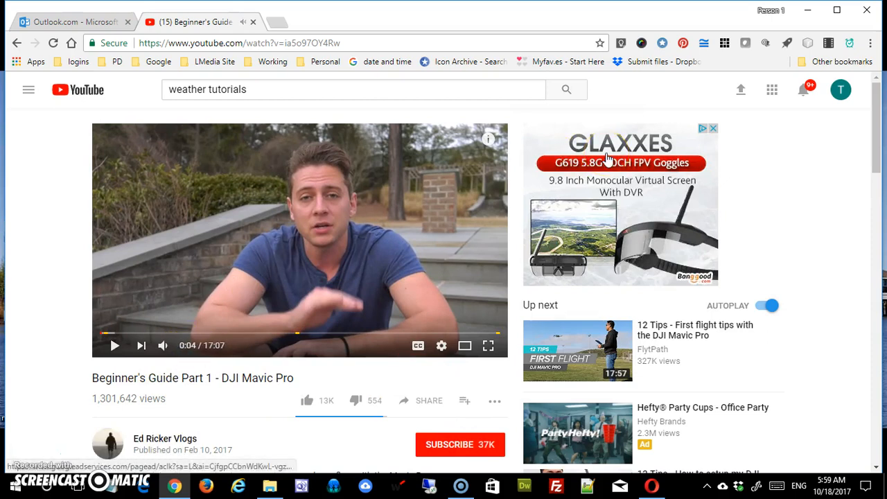
Step: Open the Weather Info playlist and set its fourth video, "Beginner's Guide Part 1 - DJI Mavic Pro", as the playlist thumbnail
click(27, 94)
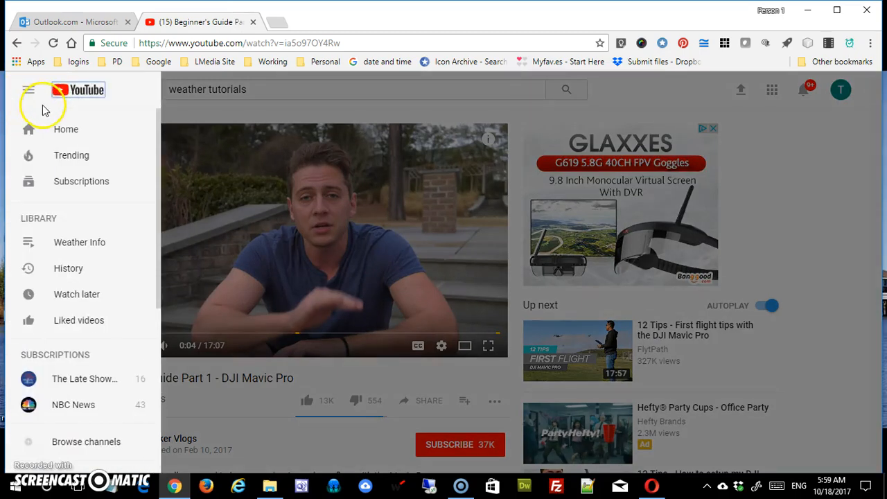
click(92, 249)
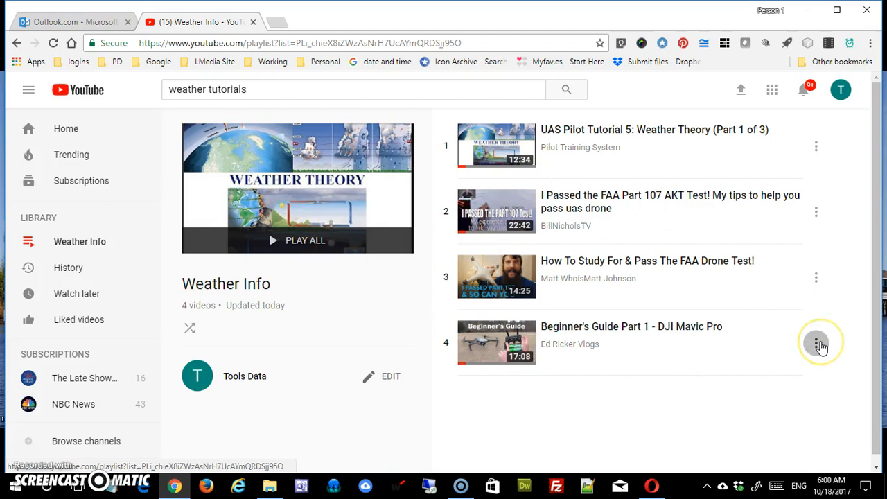
click(818, 344)
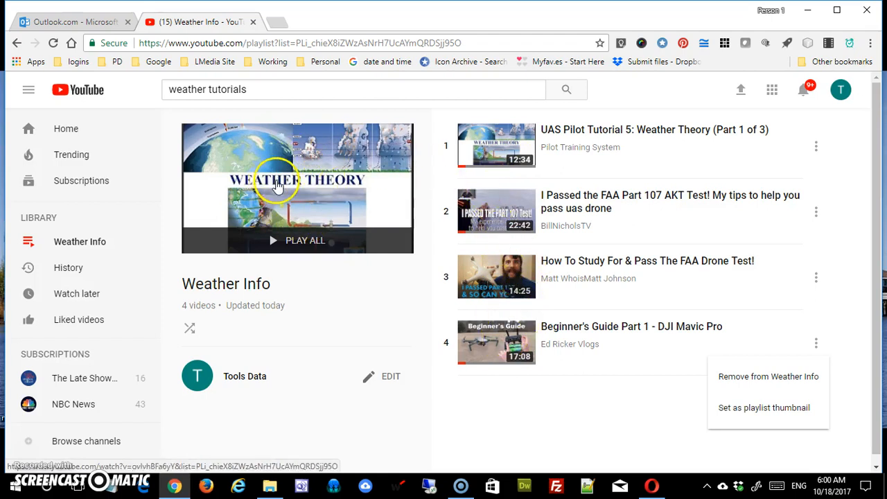
click(485, 355)
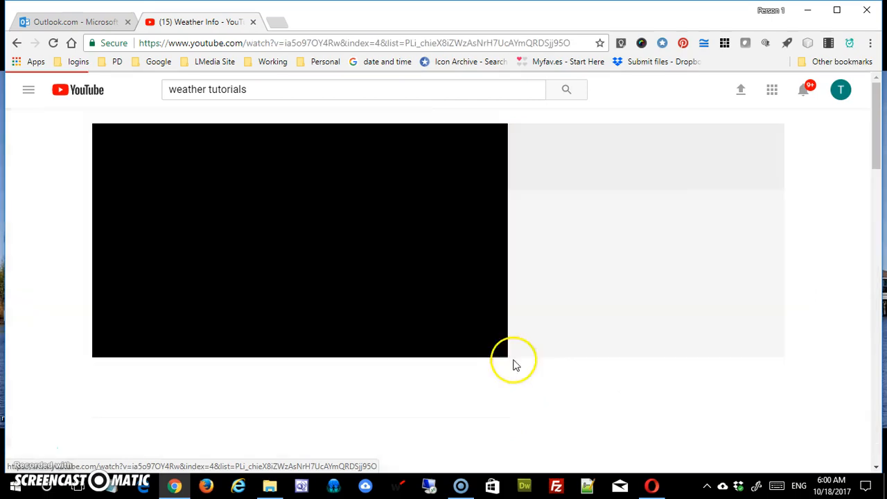
click(16, 43)
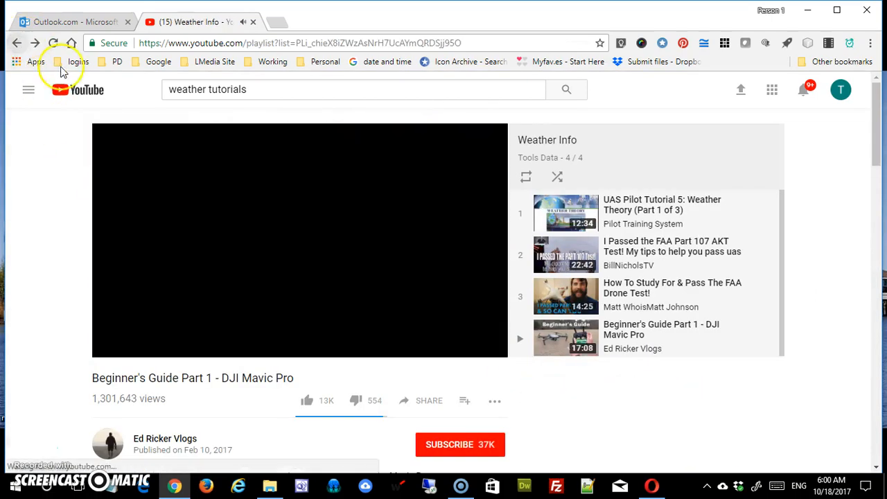
click(816, 343)
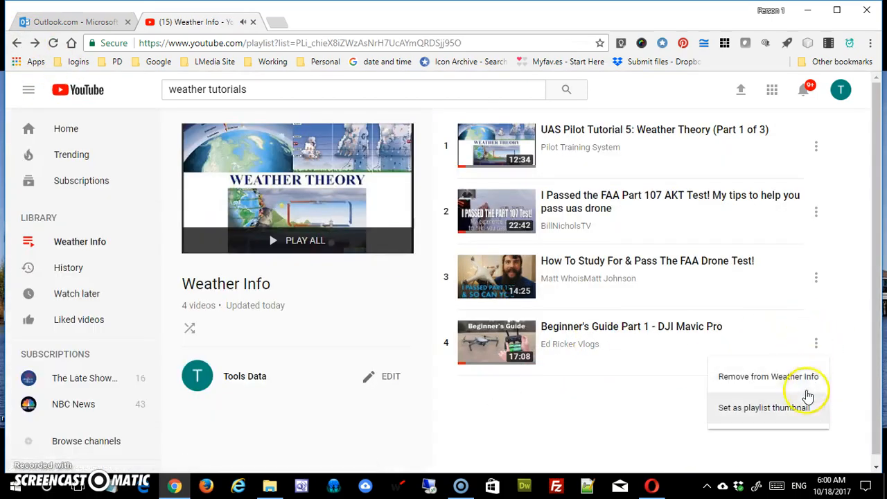
click(782, 408)
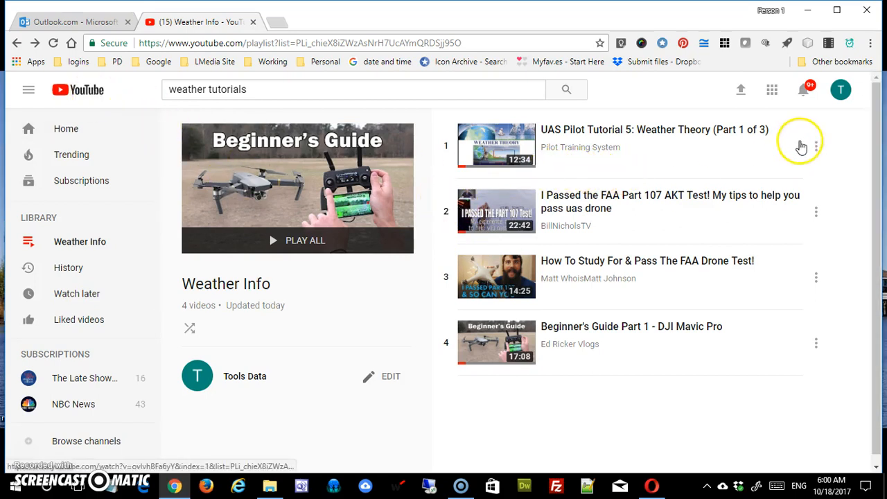
Step: Open "Google Sheets: Add-Ons and Help Menus" from the uploads on your own channel and pause it
click(841, 90)
click(721, 147)
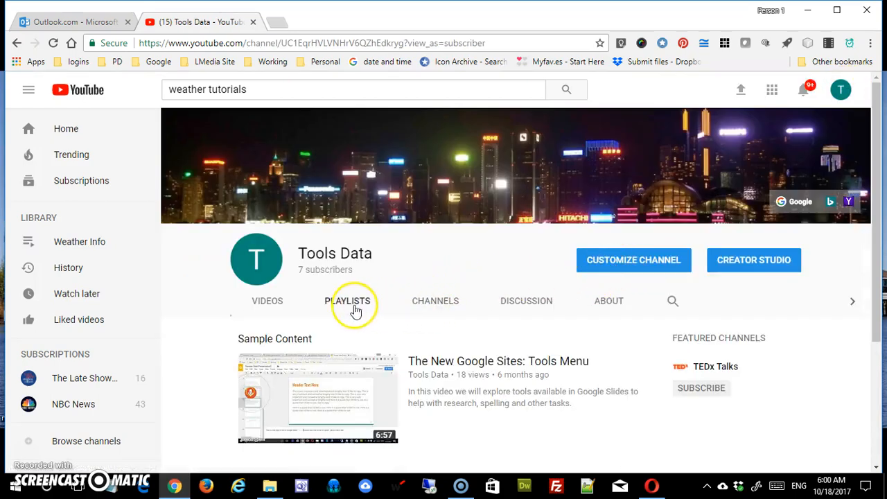
click(263, 307)
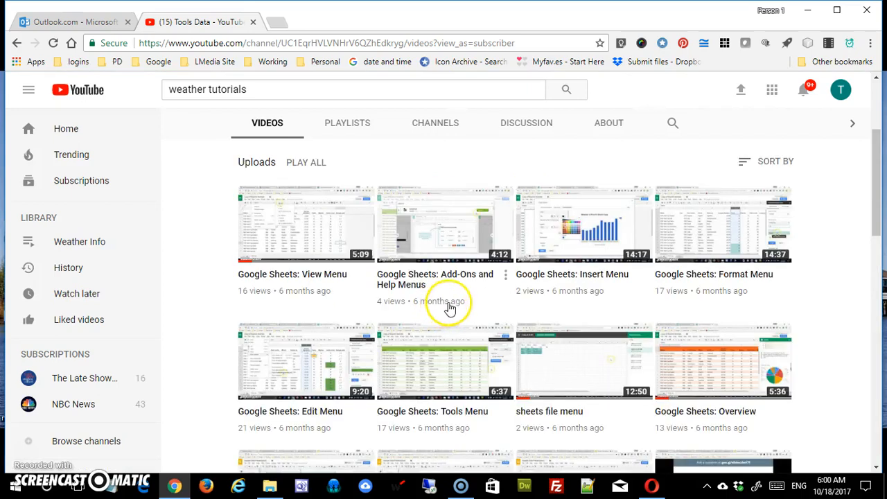
click(445, 224)
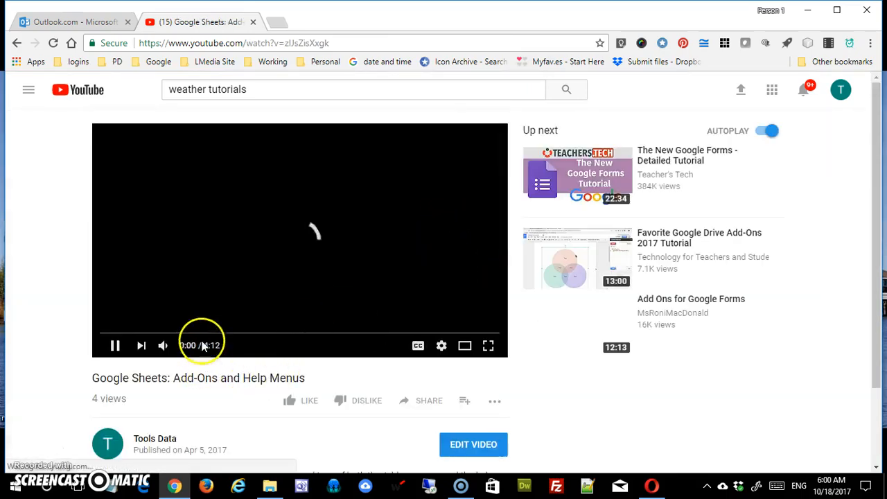
click(113, 343)
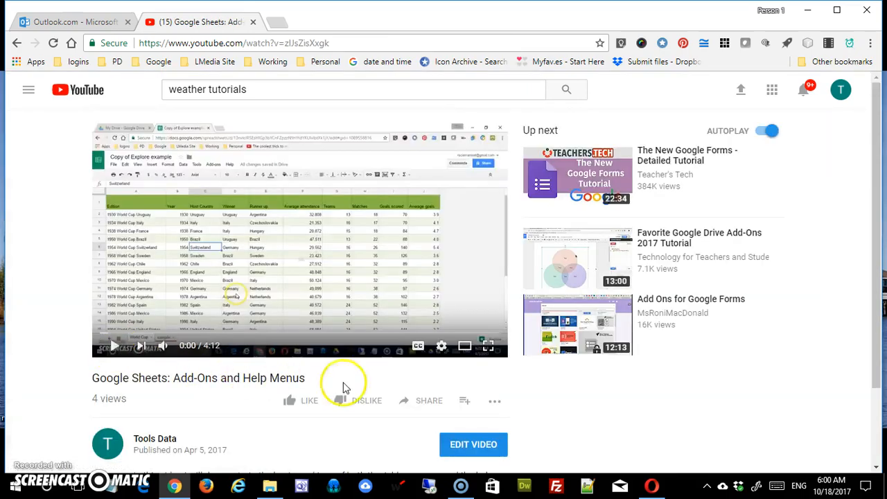
Step: Create a new public playlist named "Google Sheets Help" for the open video
click(463, 402)
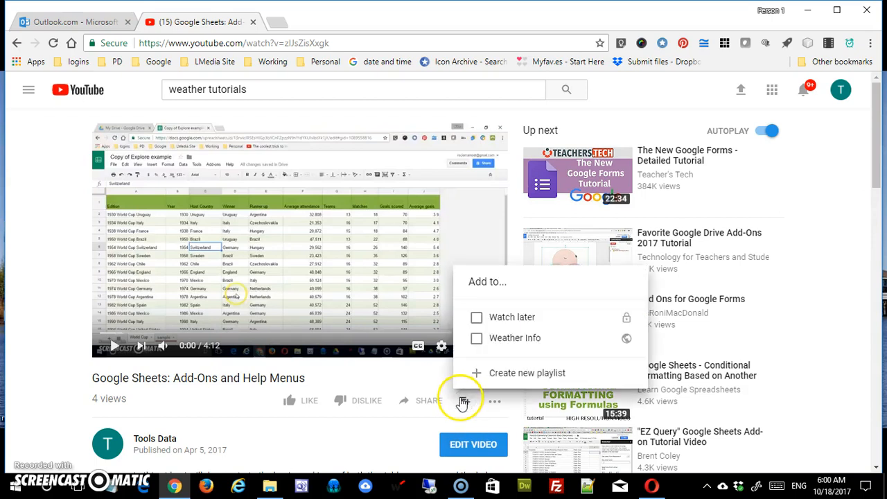
click(499, 374)
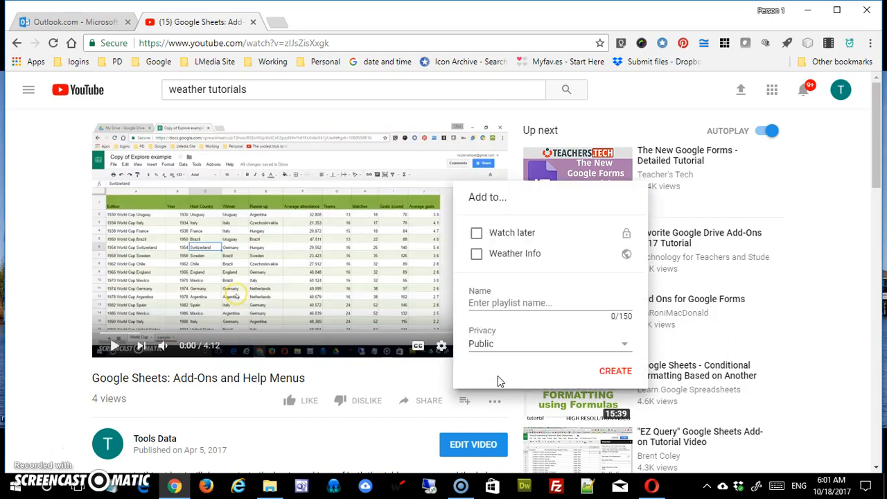
click(513, 305)
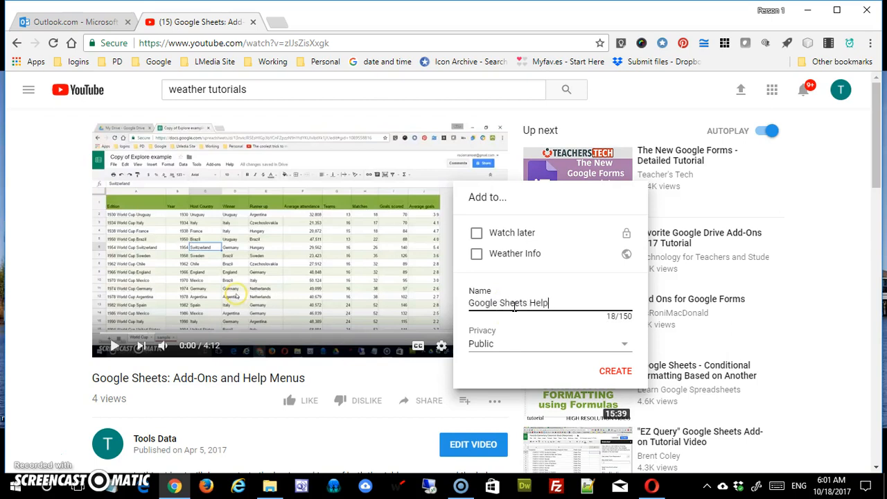
click(615, 371)
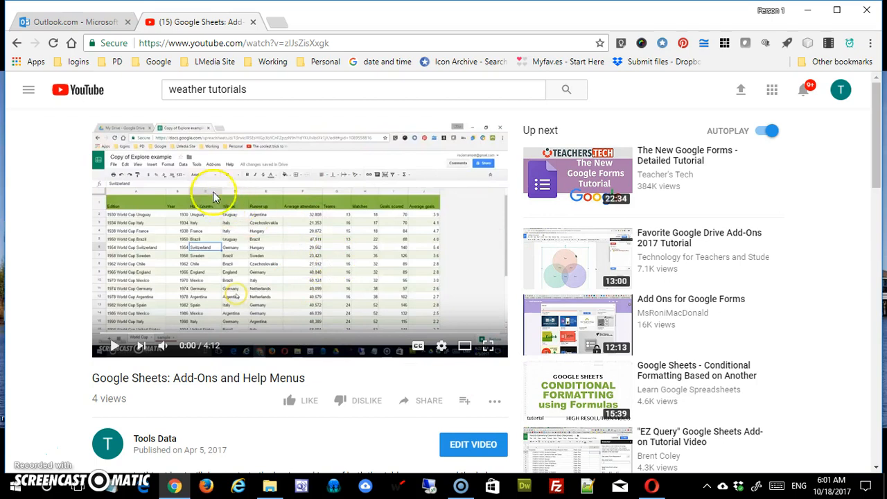
Step: Check the library's playlist entries in the YouTube guide and close it again
click(28, 90)
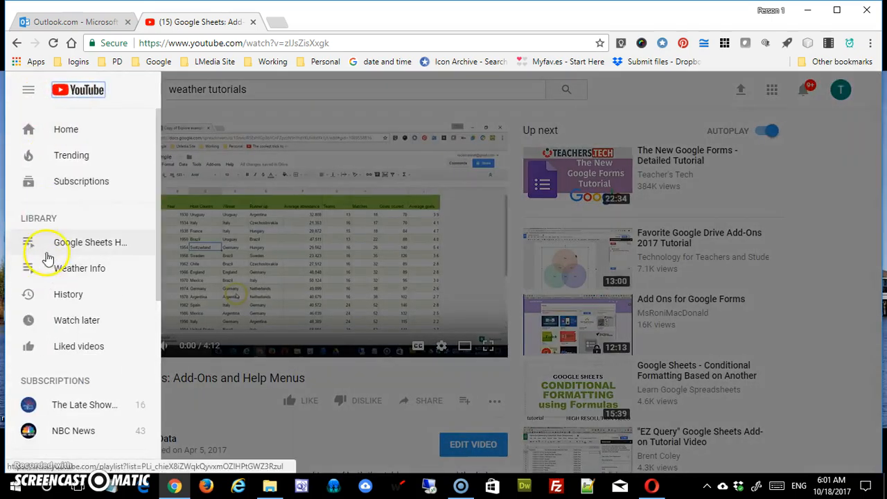
click(843, 176)
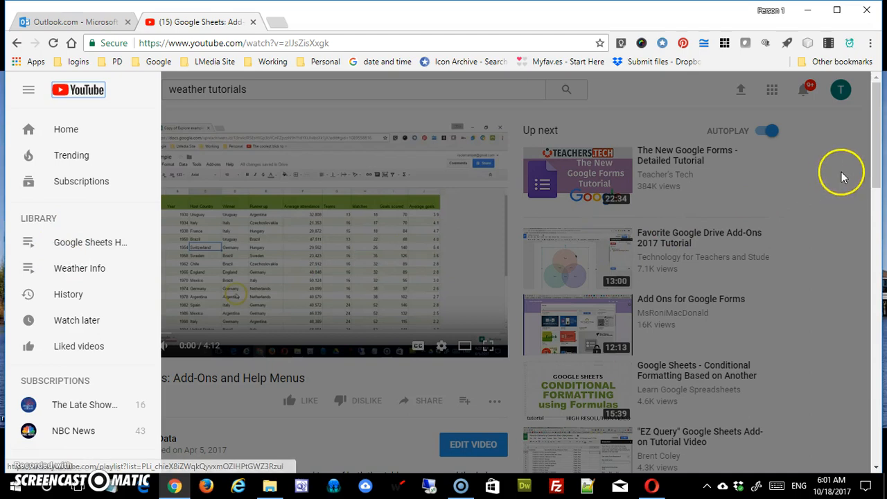
click(877, 153)
click(842, 154)
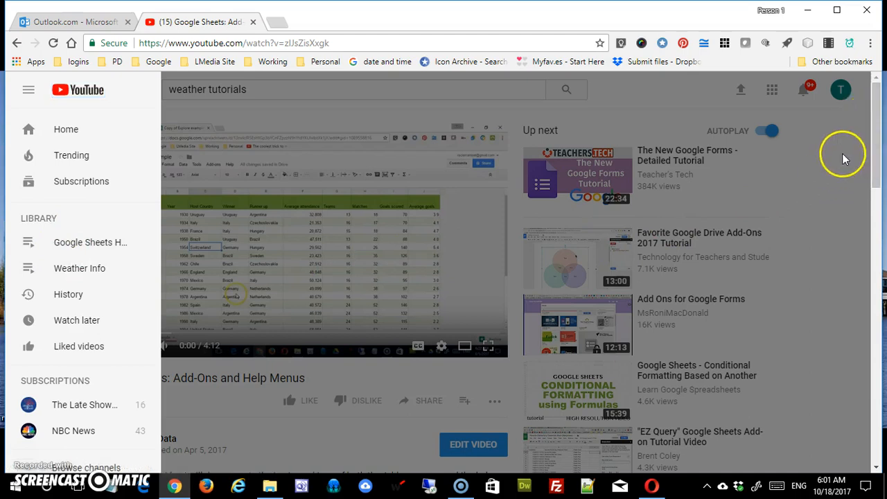
Step: Go to Creator Studio, look over the account's other channels and show the Video Manager's list of videos
click(840, 93)
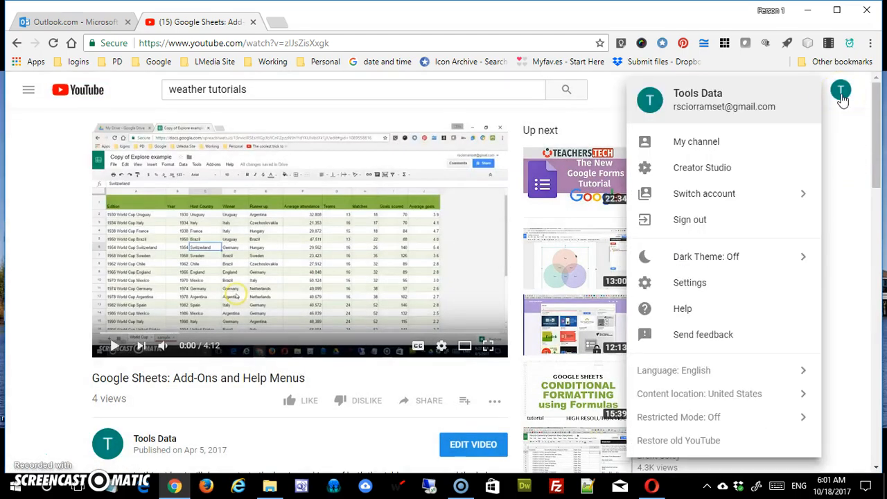
click(702, 168)
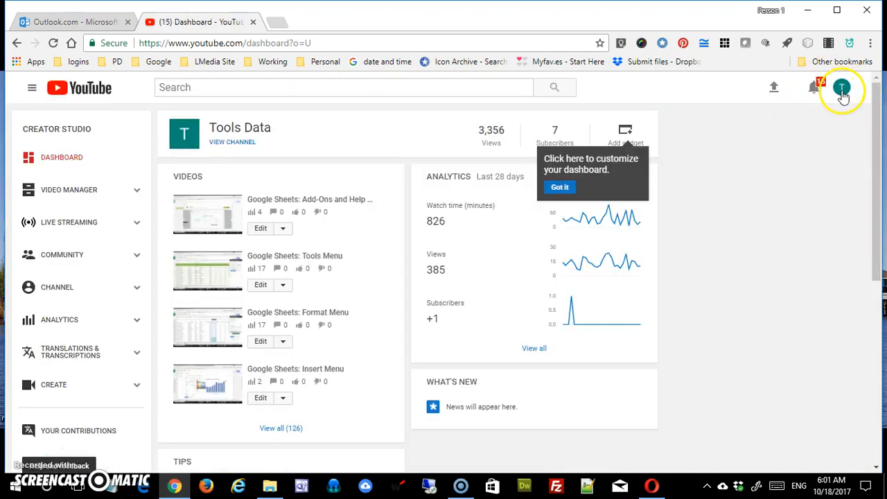
click(843, 95)
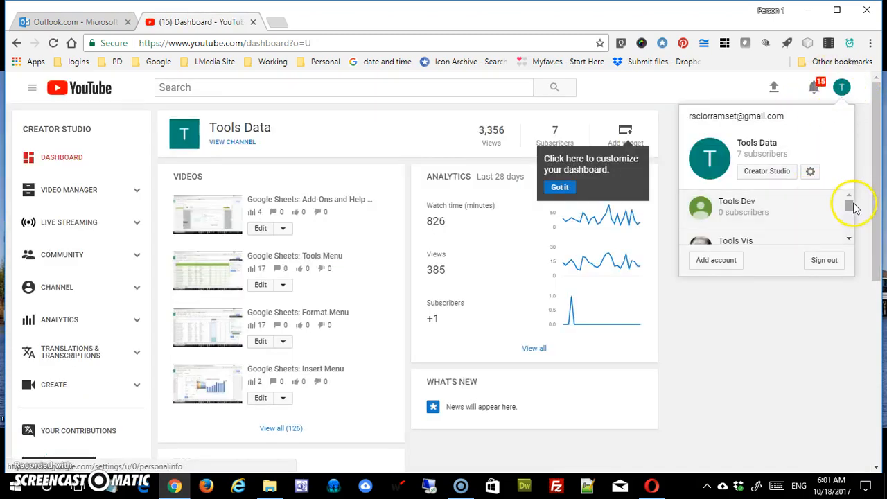
mouse_move(850, 207)
mouse_down()
mouse_move(847, 232)
mouse_move(852, 201)
mouse_up()
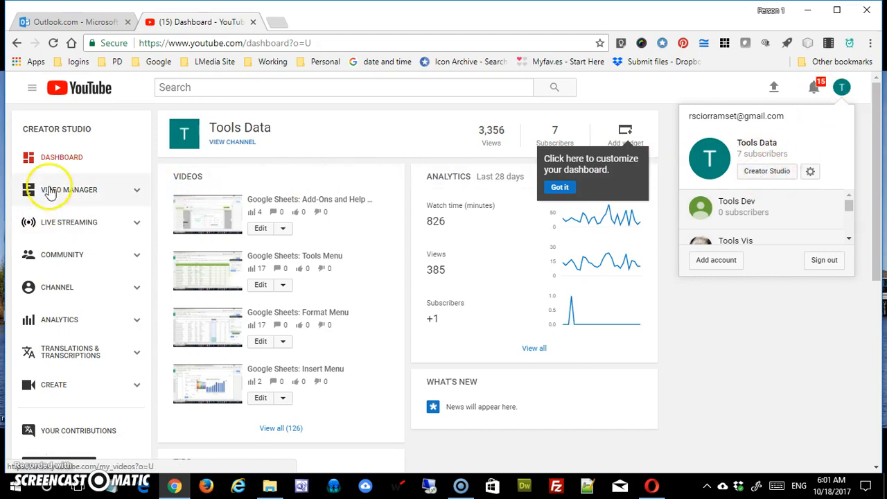
click(139, 193)
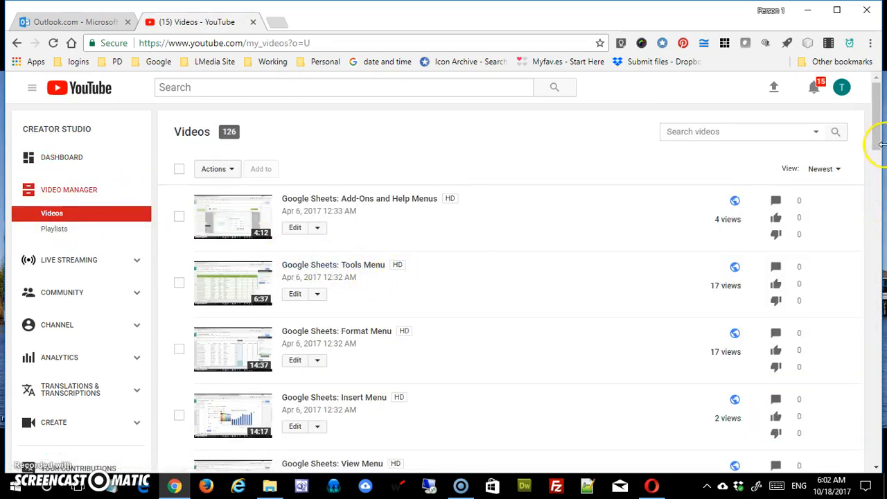
Step: Look over the list of videos and open "Google Sheets: Add-Ons and Help Menus" for editing
drag(879, 142, 878, 141)
drag(878, 146, 874, 83)
click(56, 237)
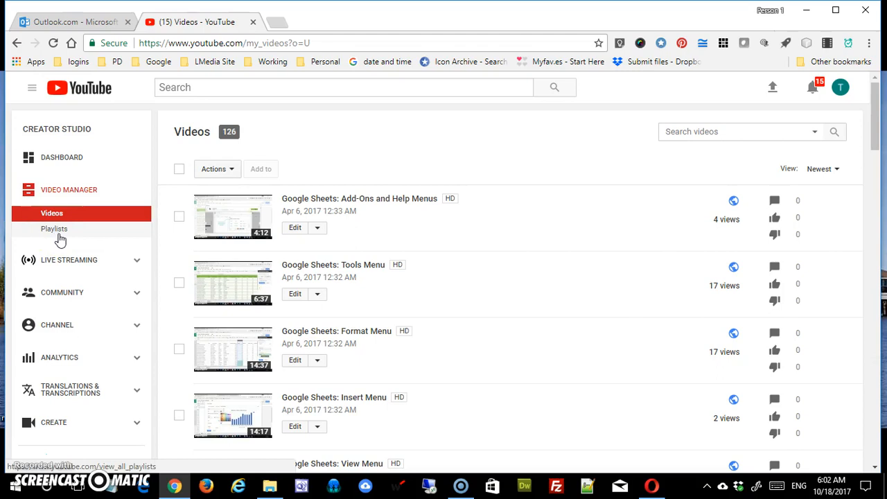
scroll(548, 267, down, 6)
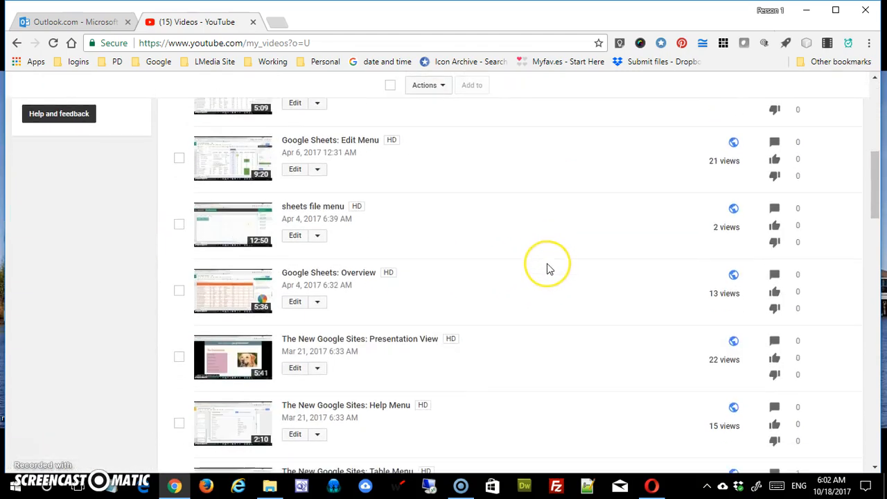
scroll(548, 269, up, 5)
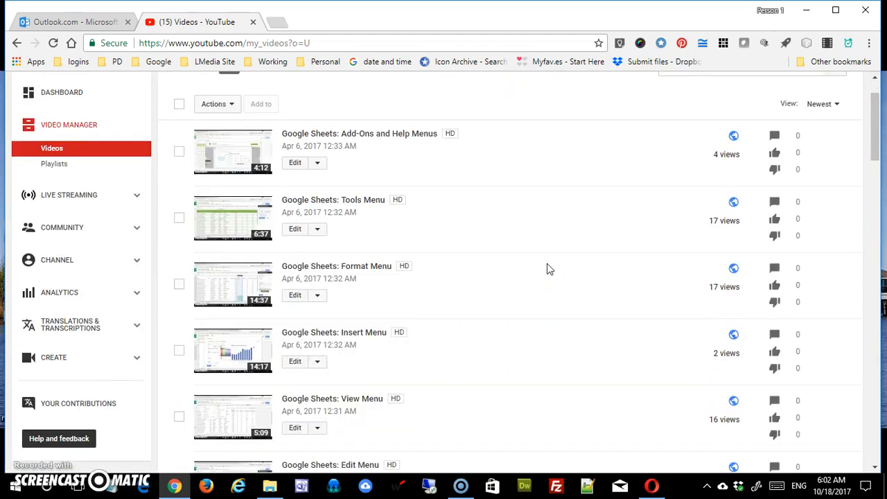
click(371, 137)
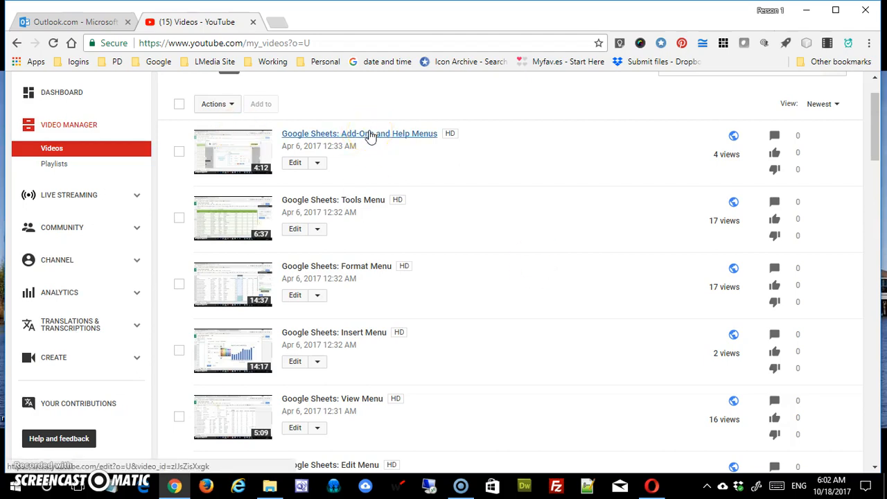
click(296, 167)
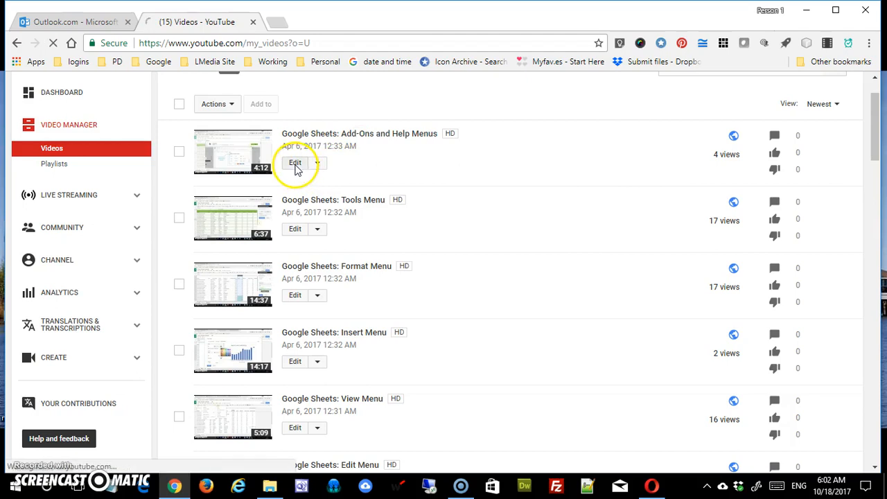
drag(297, 170, 560, 277)
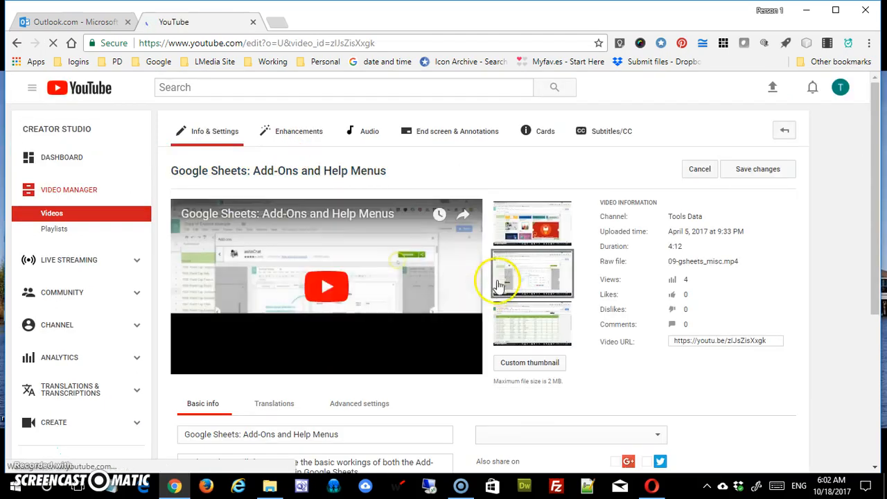
Step: Review the basic info and advanced settings of the "Google Sheets: Add-Ons and Help Menus" video
scroll(503, 287, down, 1)
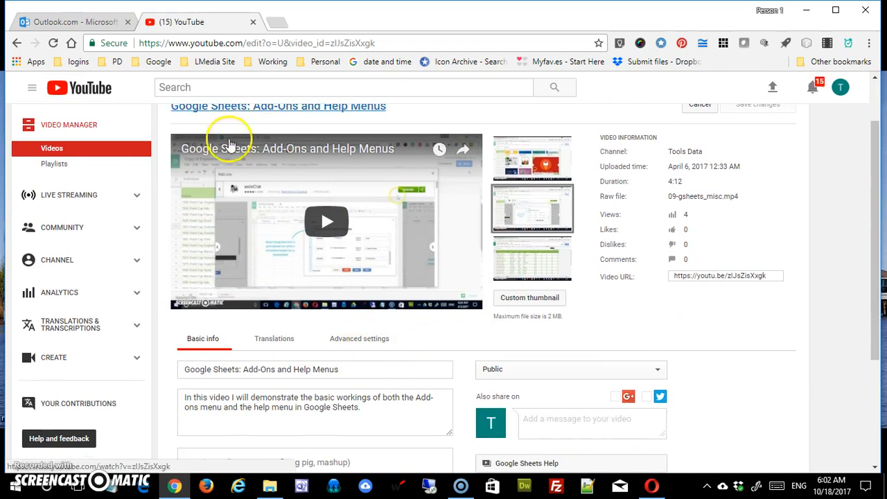
scroll(419, 214, up, 2)
scroll(406, 232, down, 2)
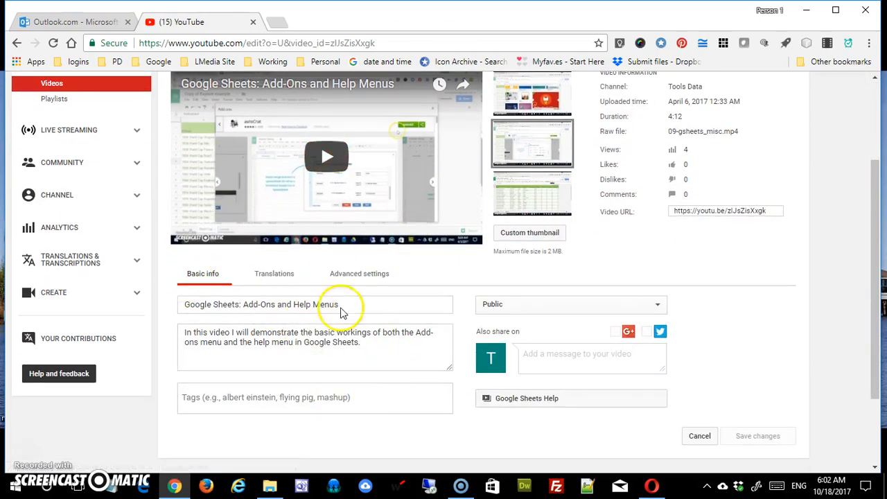
click(340, 281)
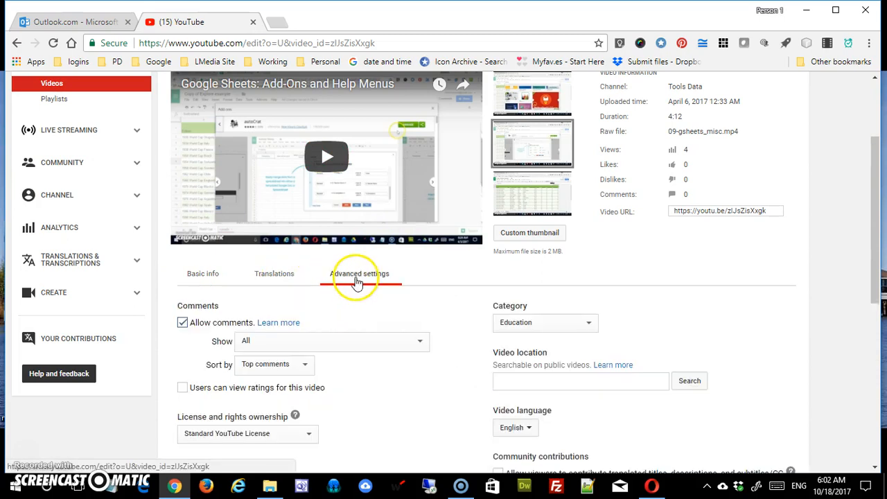
click(202, 281)
scroll(242, 282, up, 2)
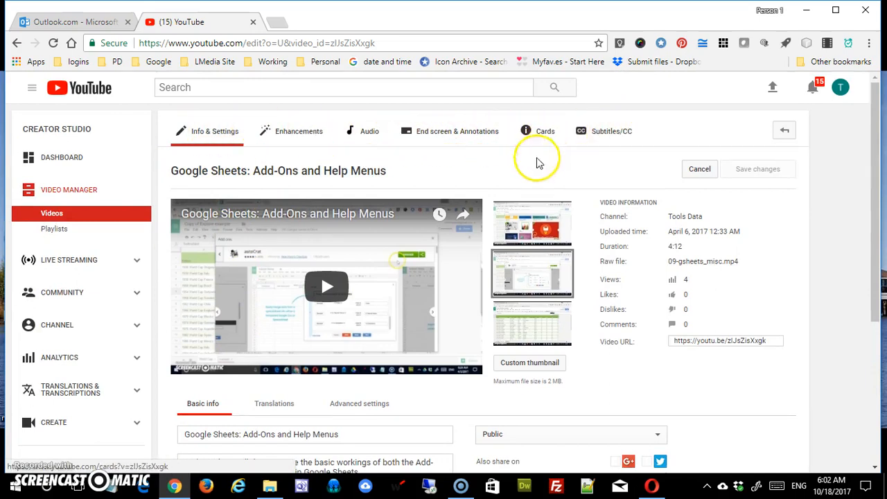
scroll(495, 217, down, 3)
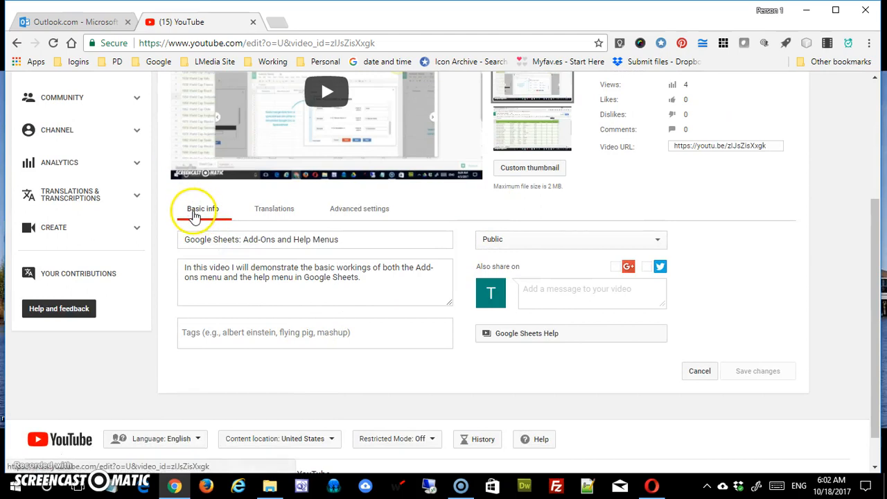
Step: Check which playlists the Add-Ons and Help Menus video belongs to and return to the list of videos
click(543, 340)
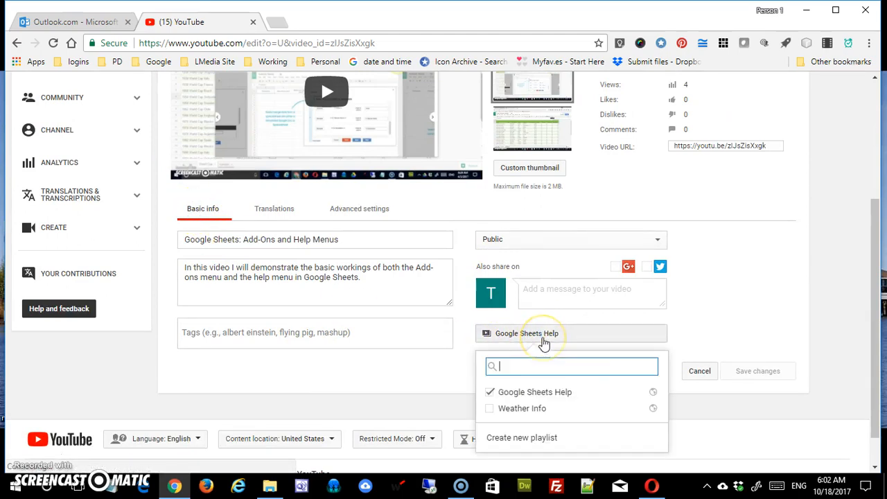
scroll(649, 334, down, 1)
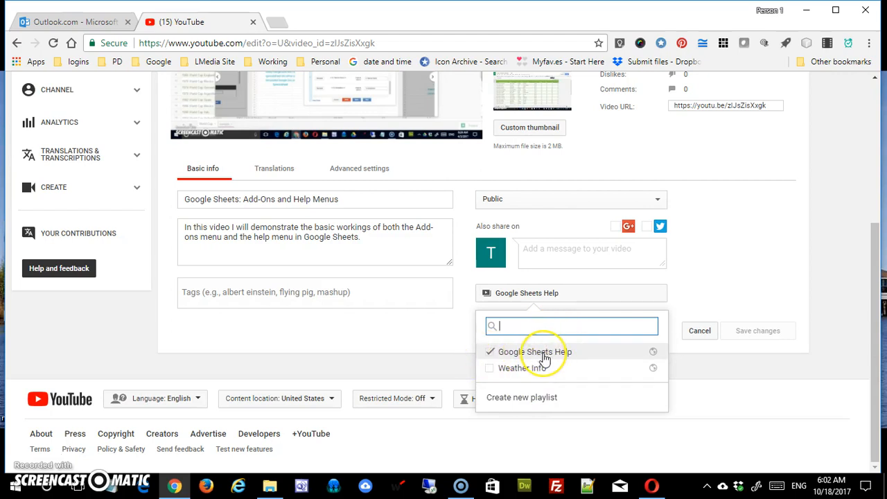
click(372, 370)
scroll(301, 333, up, 3)
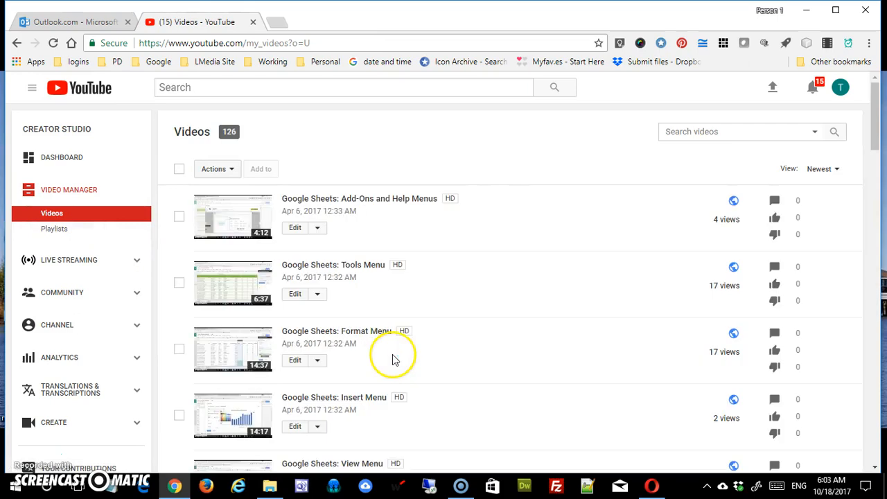
Step: Open "Google Sheets: Tools Menu" for editing and assign it to the "Google Sheets Help" and "Weather Info" playlists
click(296, 300)
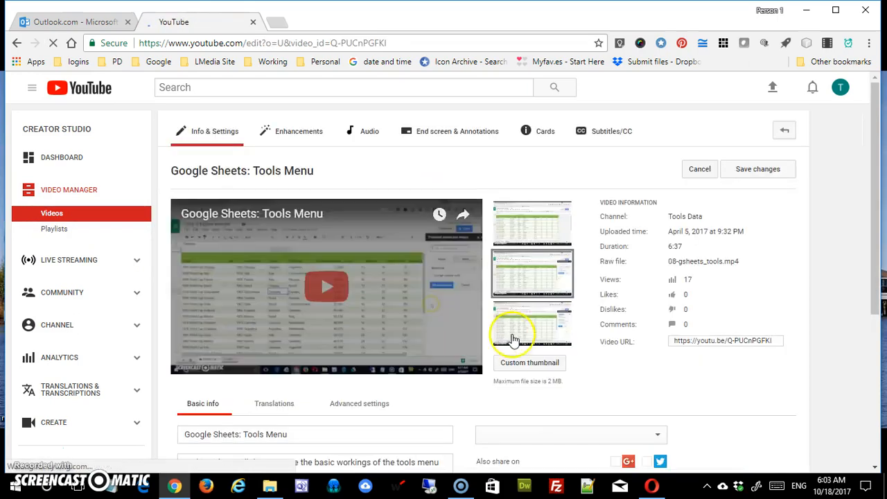
scroll(534, 343, down, 4)
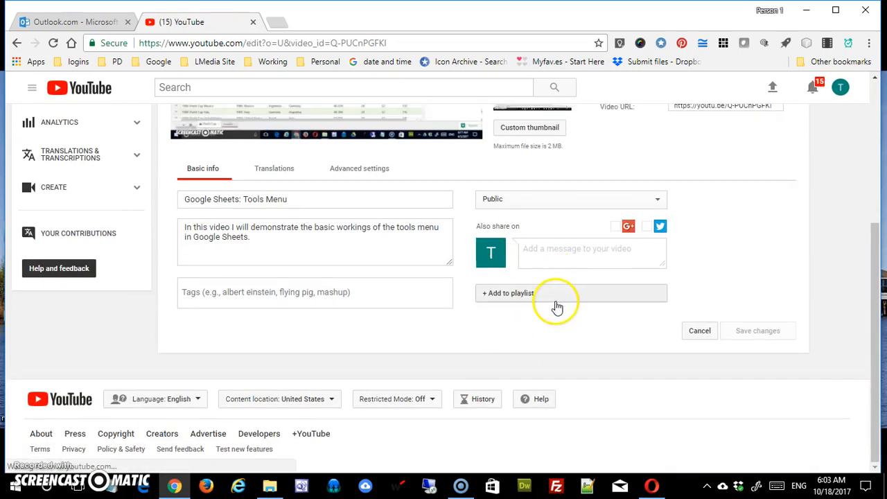
click(526, 303)
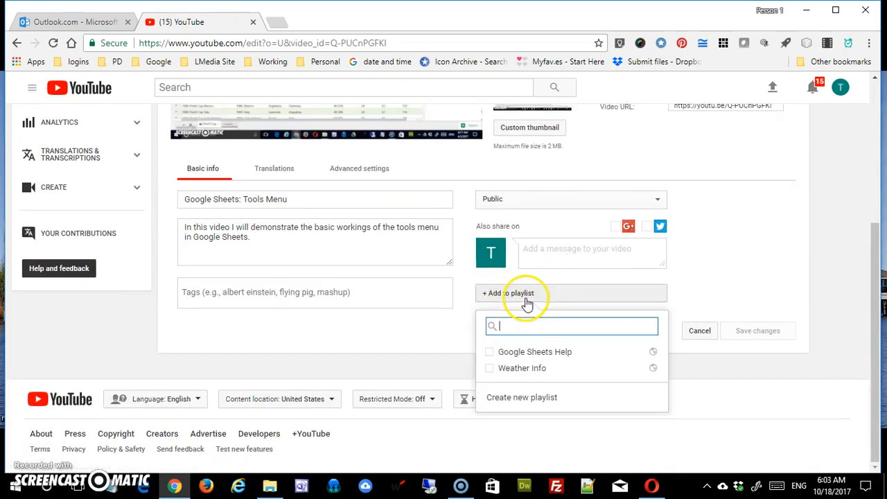
click(490, 353)
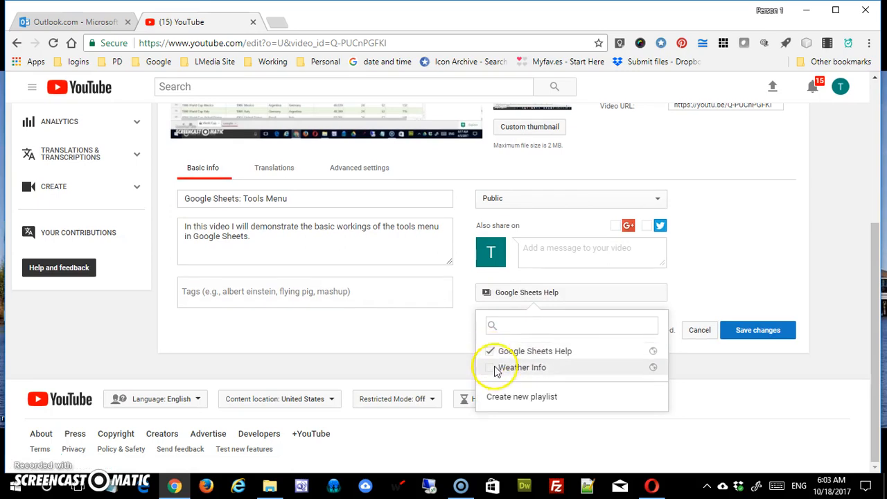
click(493, 367)
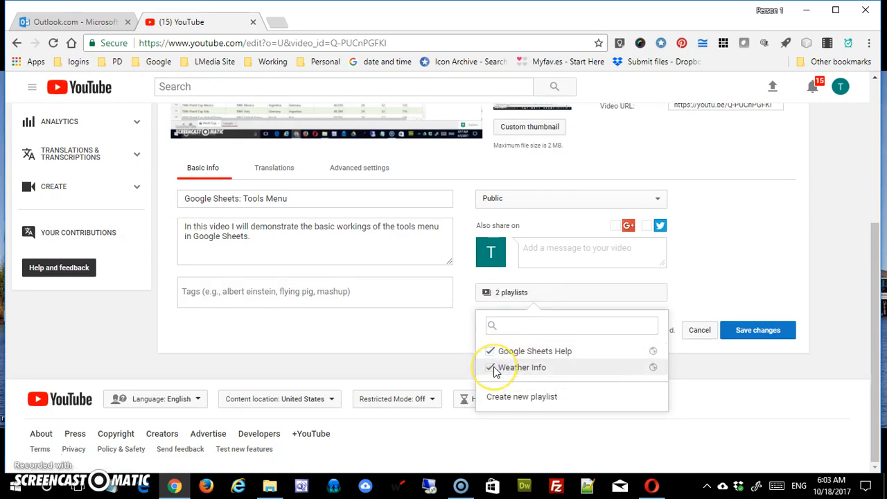
click(493, 368)
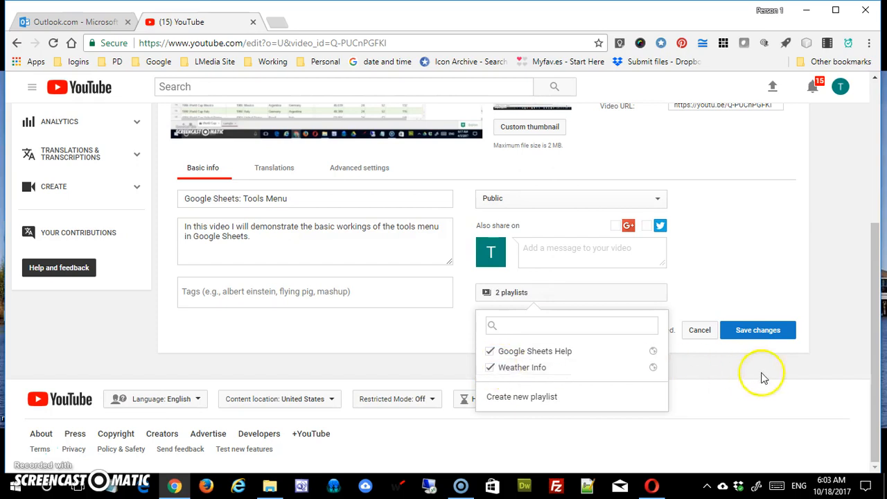
click(711, 421)
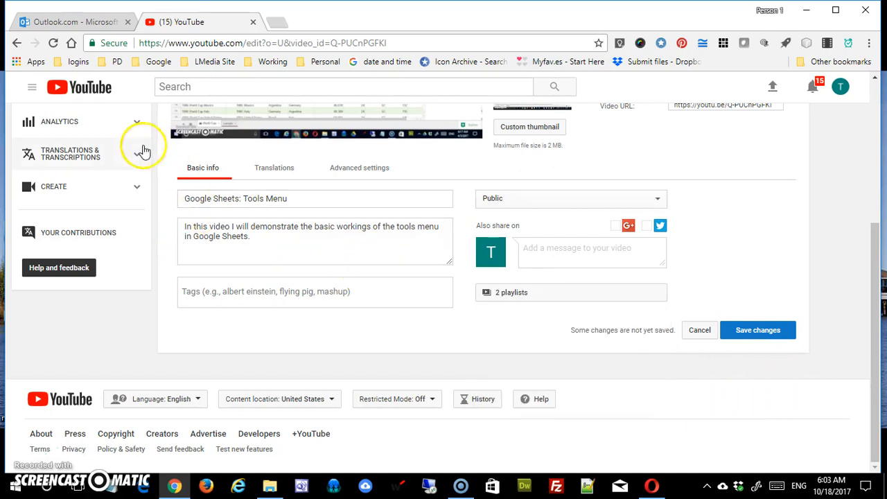
click(18, 44)
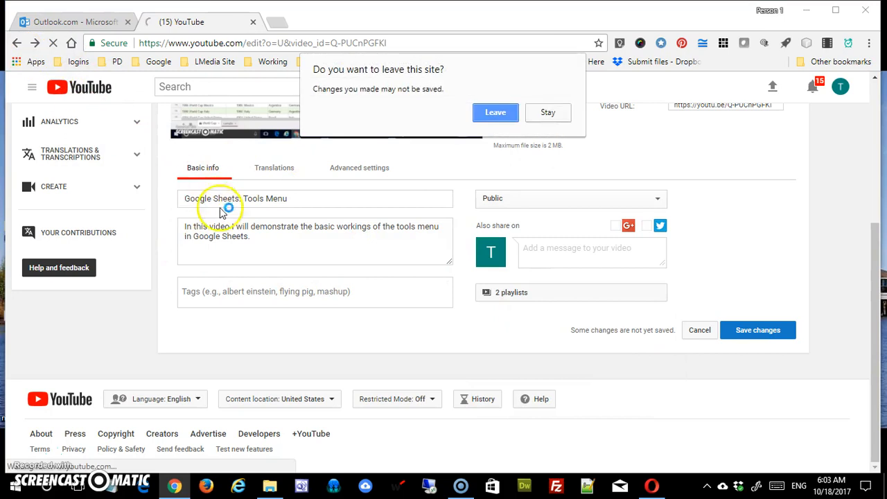
click(510, 118)
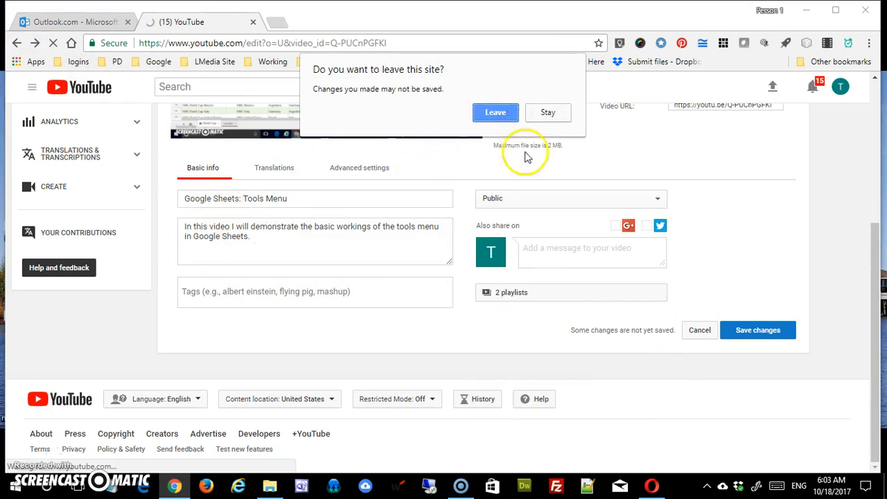
click(551, 114)
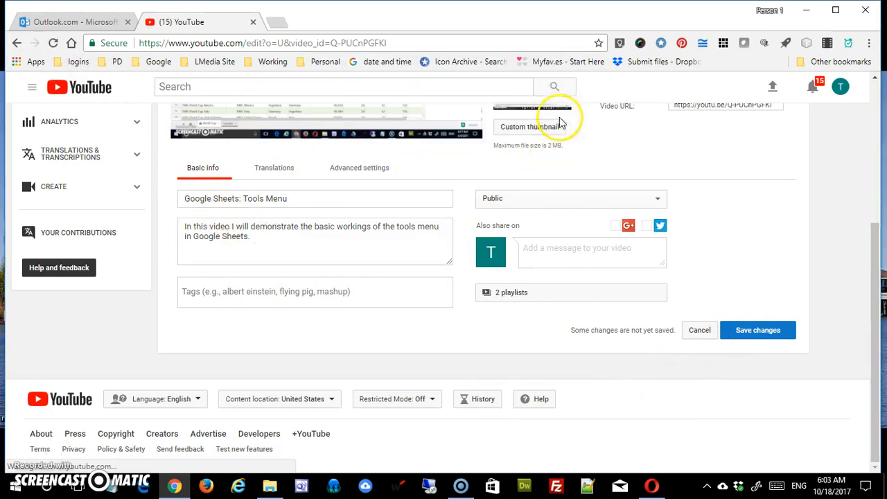
Step: Save the Tools Menu video's playlist changes and return to the list of videos
click(755, 332)
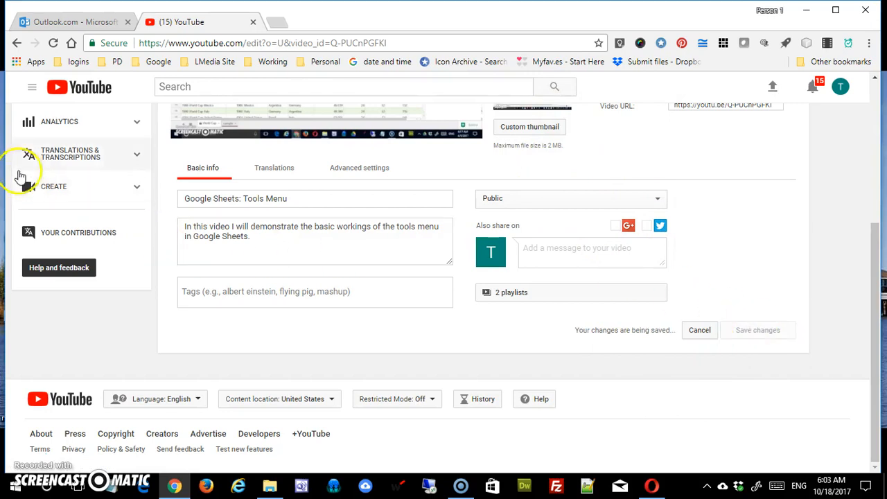
click(17, 44)
click(17, 43)
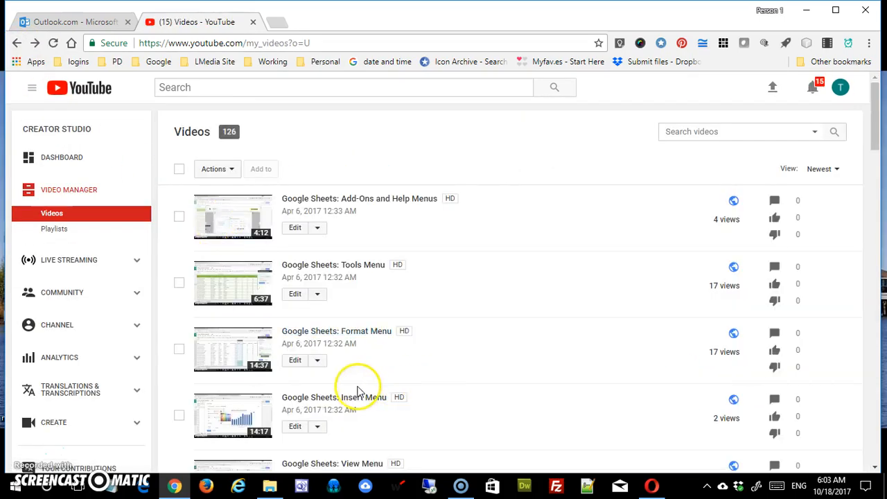
Step: Add "Google Sheets: Format Menu" to the "Google Sheets Help" playlist, save the change and return to the list of videos
click(298, 362)
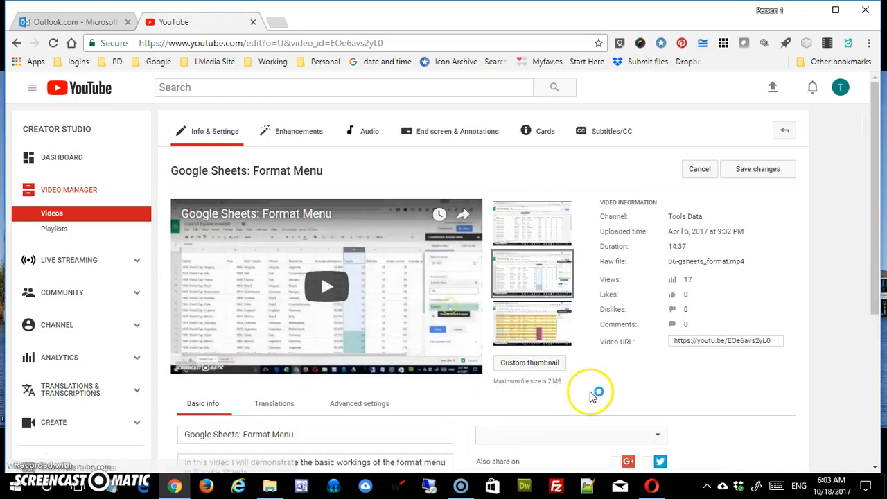
scroll(593, 395, down, 3)
click(610, 339)
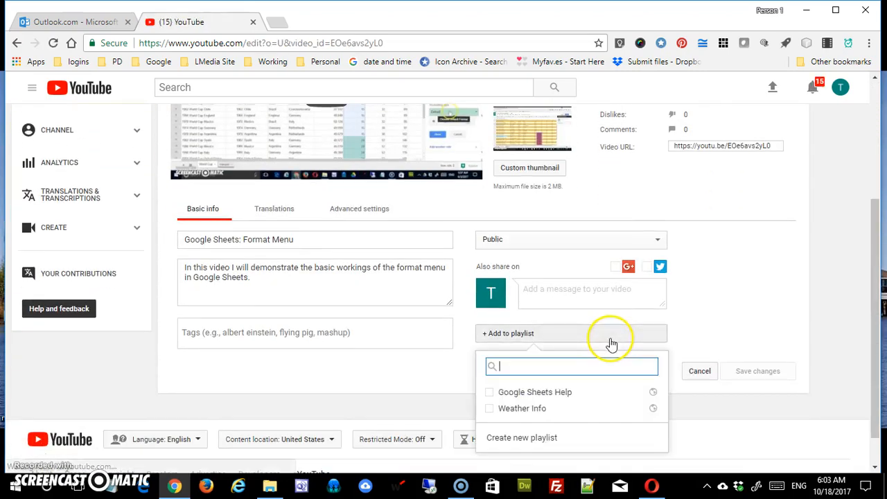
click(485, 394)
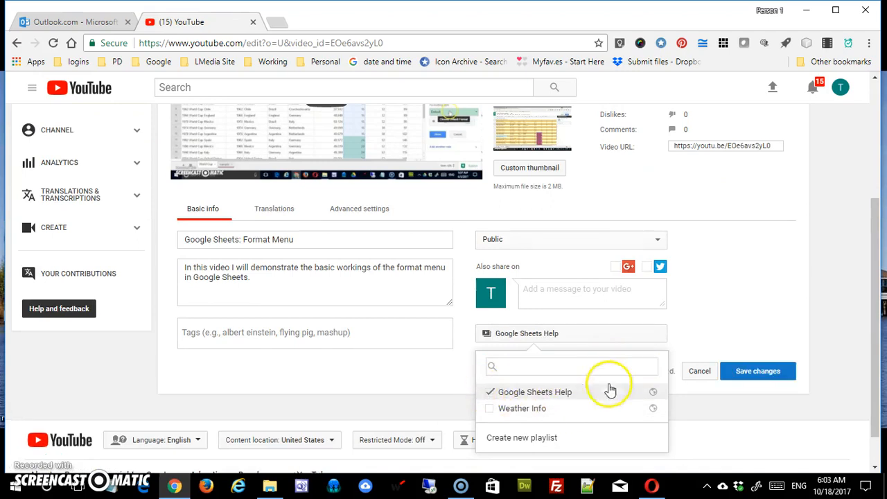
click(735, 373)
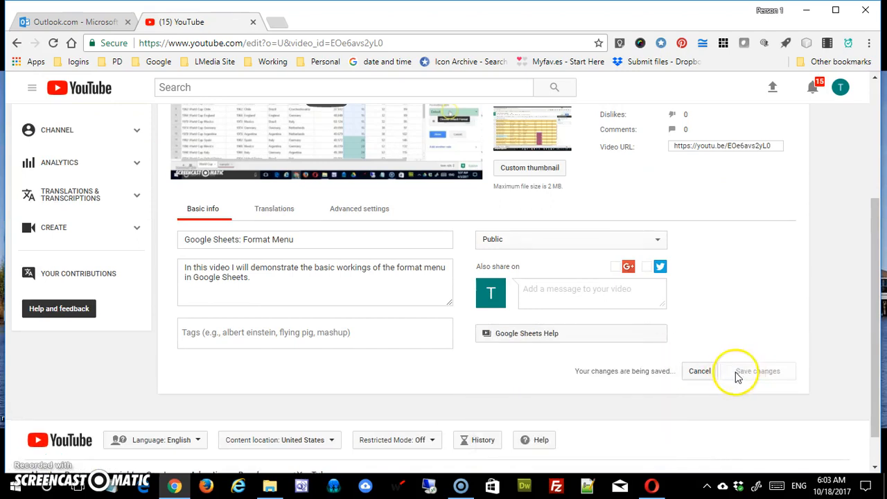
click(17, 43)
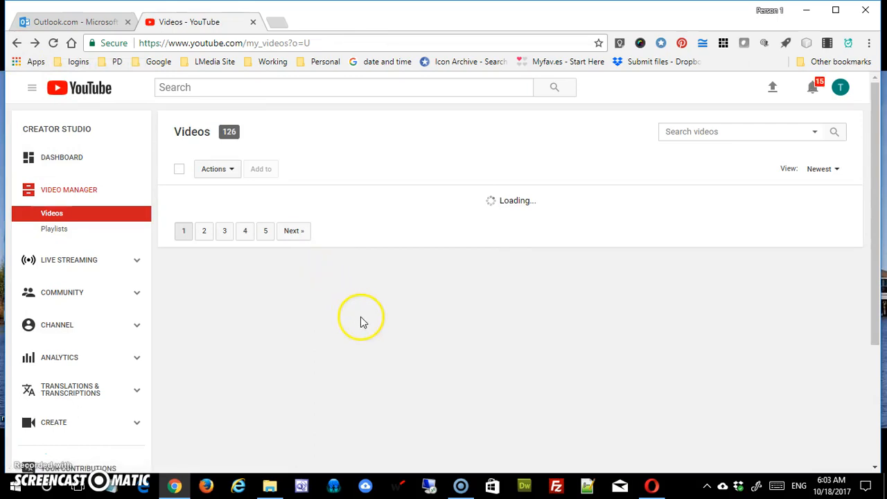
Step: Check the editing options for "Google Sheets: Insert Menu" and open its Info & Settings
scroll(378, 332, down, 2)
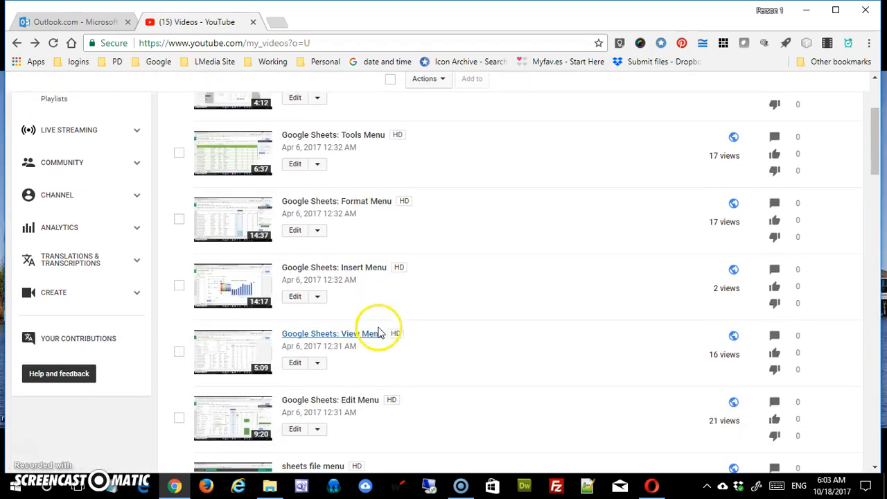
click(318, 298)
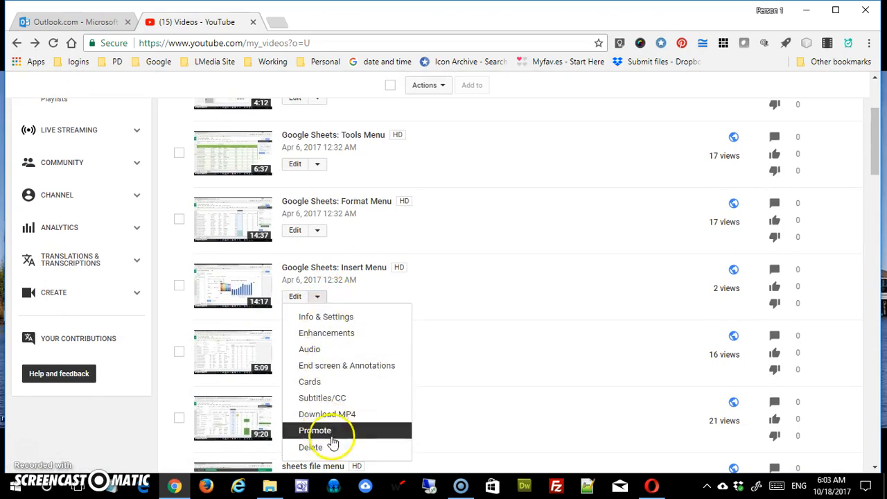
click(333, 321)
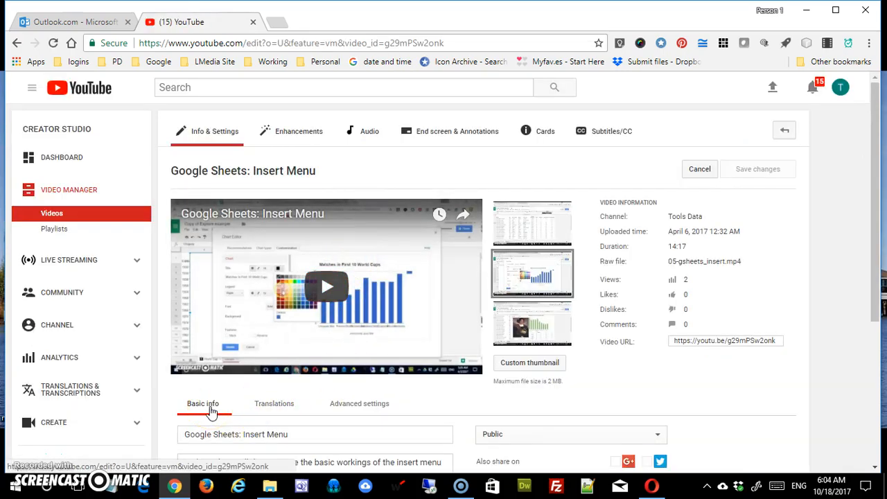
click(299, 140)
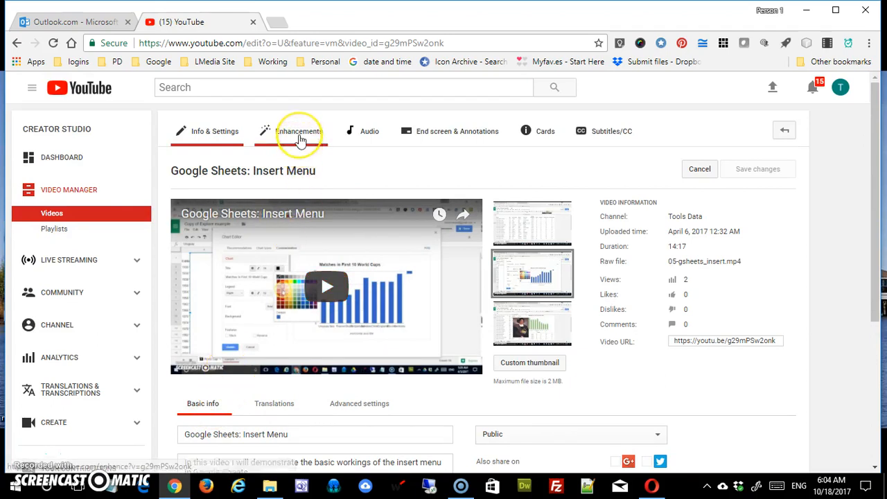
Step: Add "Google Sheets: Insert Menu" to the "Google Sheets Help" playlist, save the change and return to the list of videos
click(299, 139)
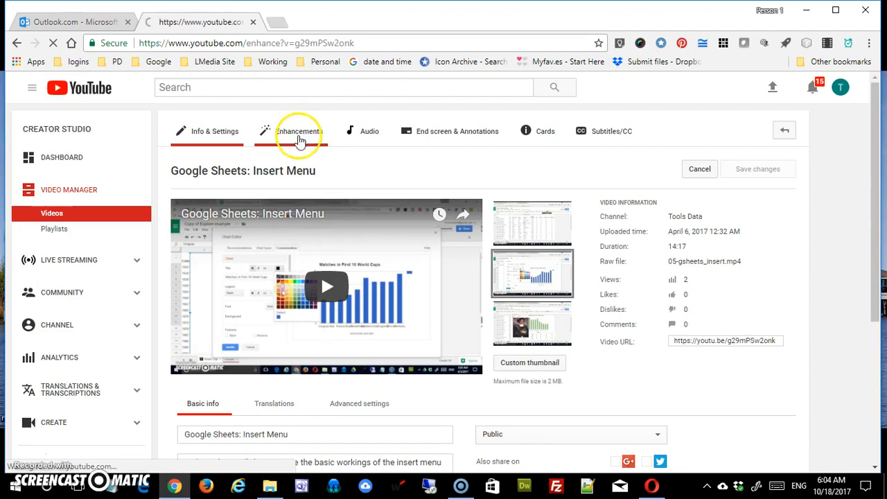
click(211, 135)
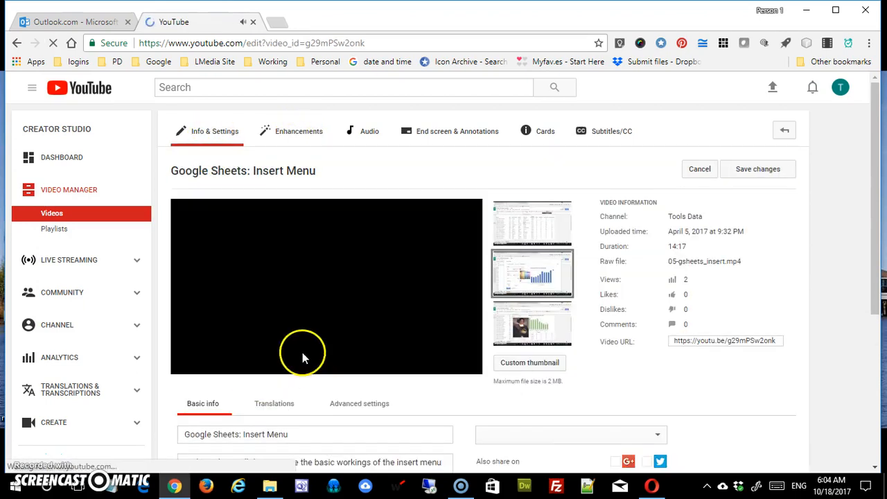
scroll(311, 357, down, 2)
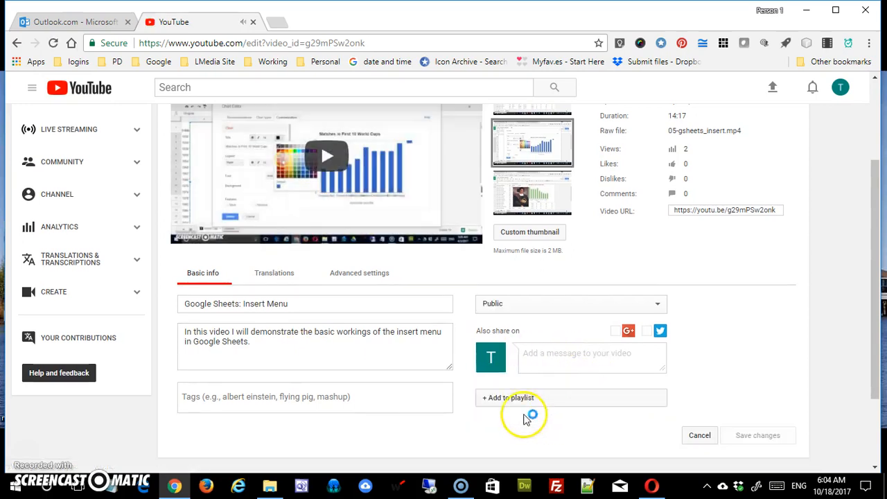
click(627, 400)
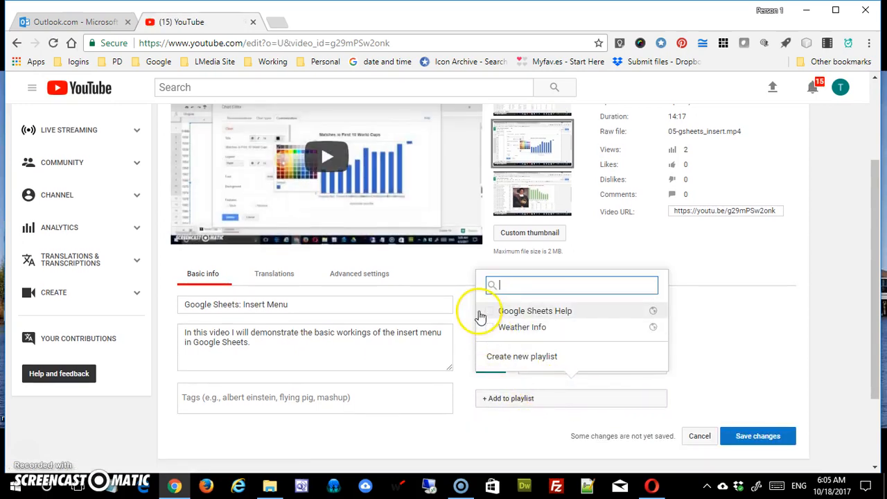
click(487, 312)
click(747, 438)
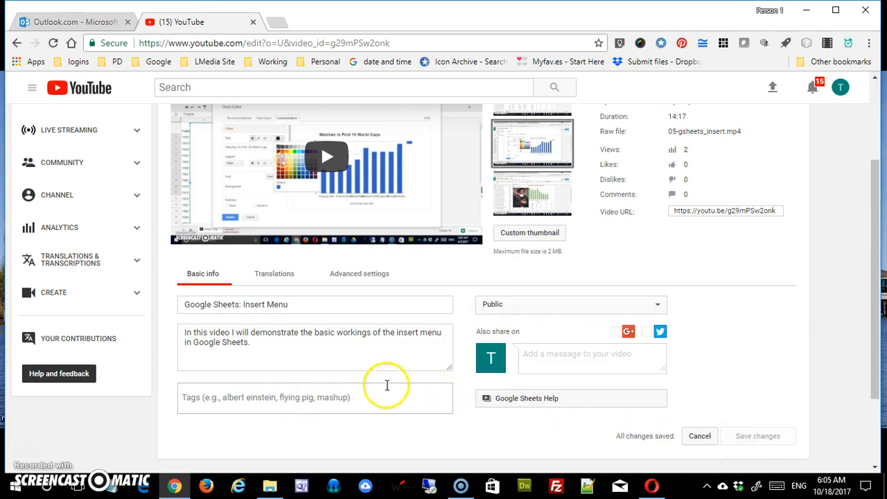
scroll(36, 169, up, 2)
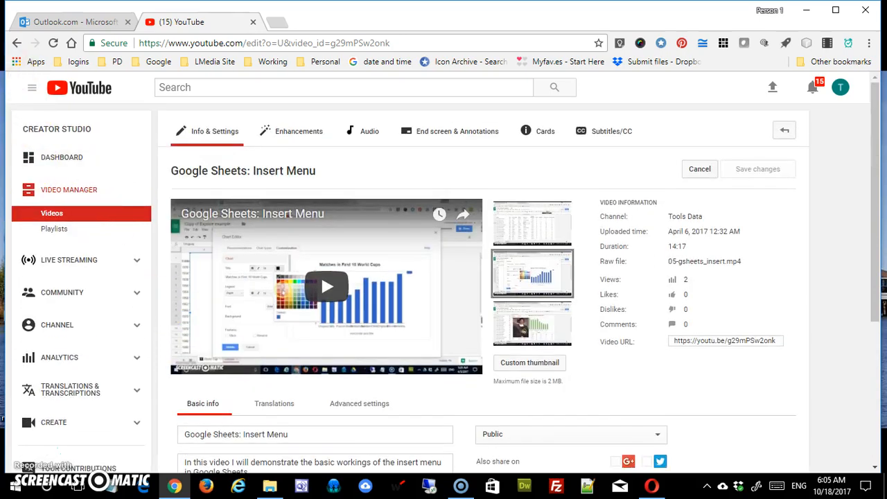
click(18, 43)
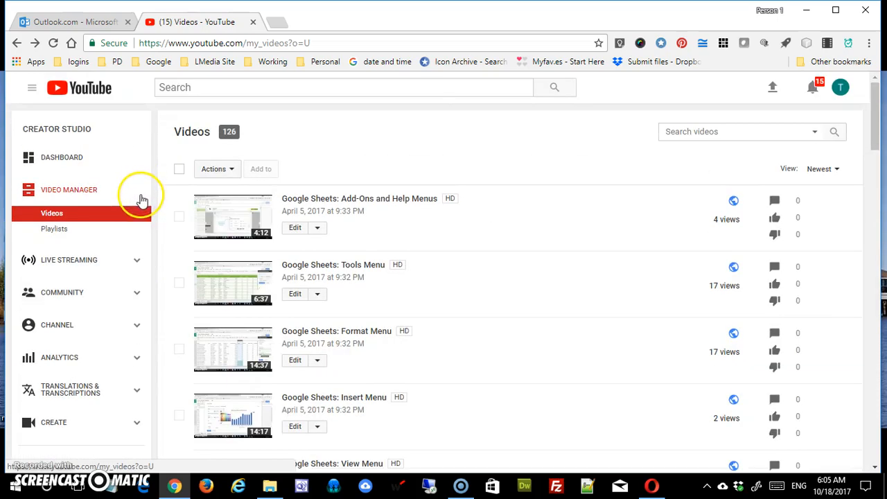
Step: Go to the channel's playlists and create a new public playlist titled "Google Calendar Help"
click(82, 197)
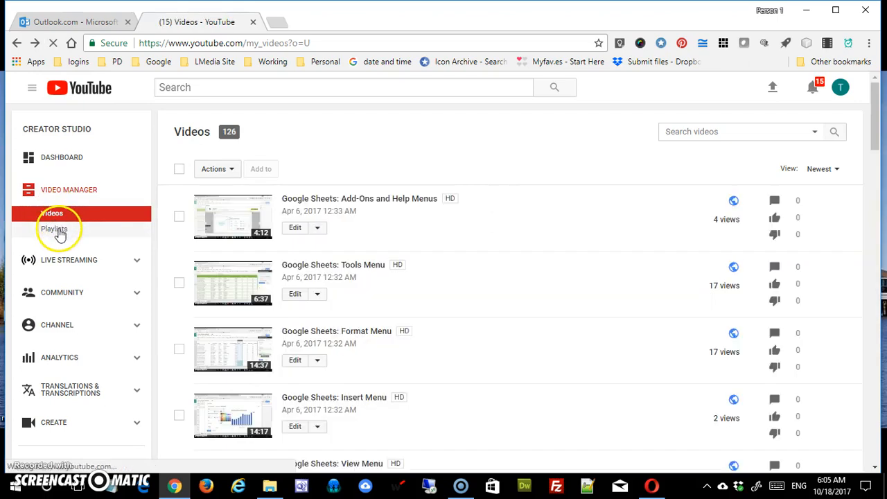
click(56, 230)
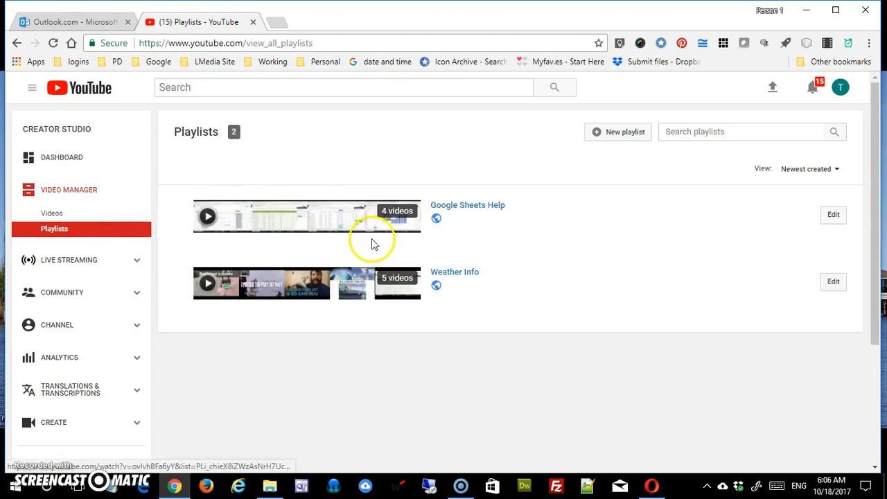
click(611, 137)
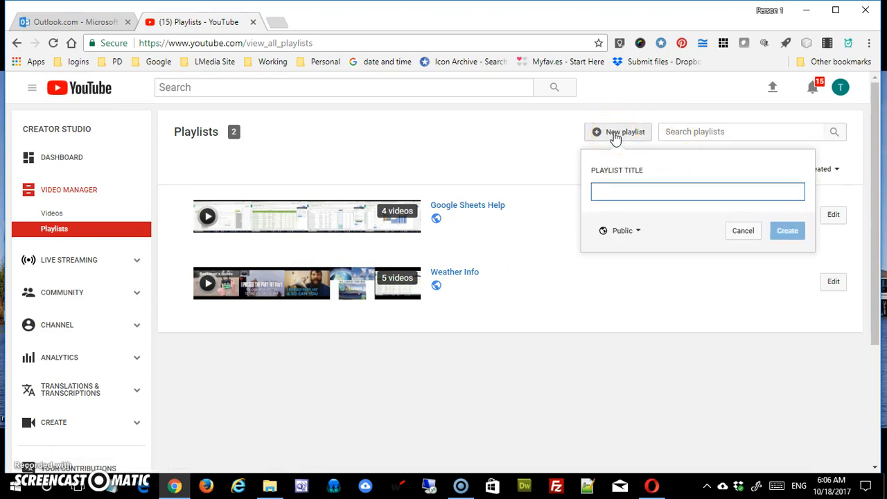
text(Google )
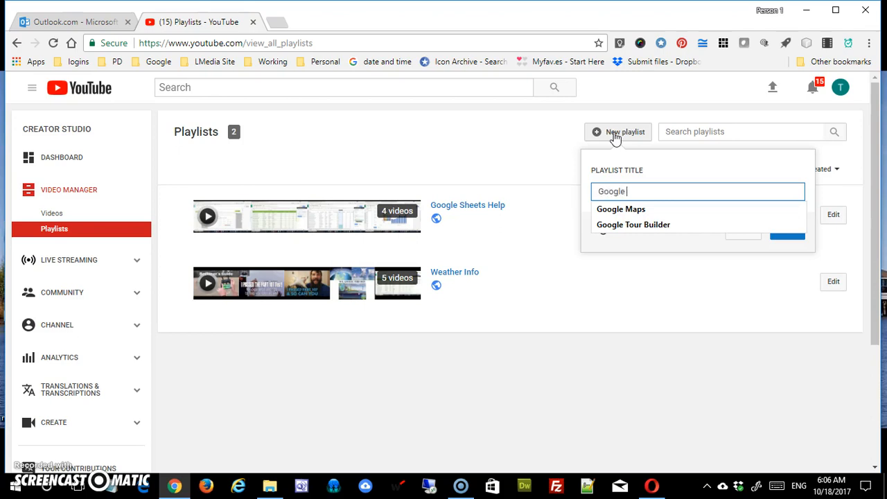
text(Calendar Help)
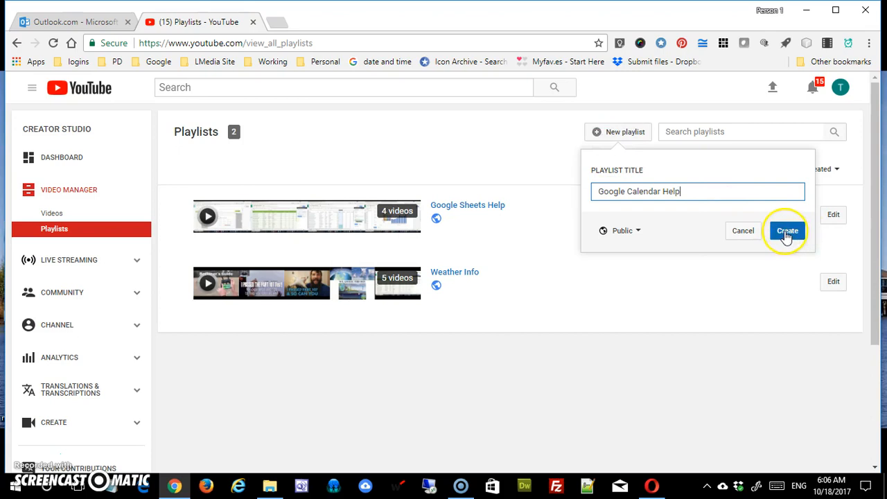
click(787, 230)
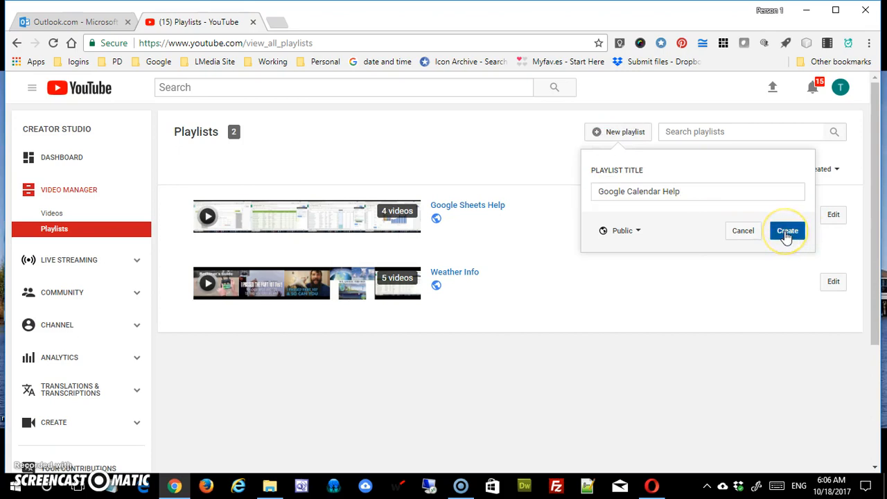
click(642, 232)
click(779, 236)
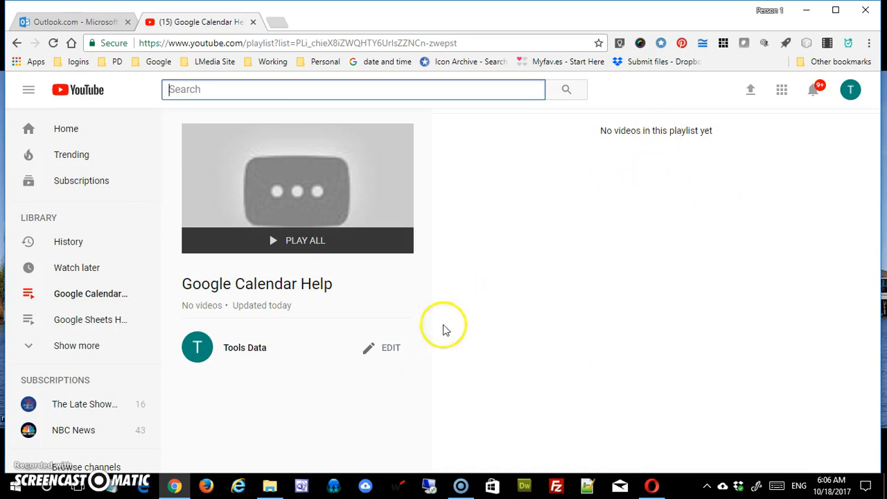
Step: Open the "Google Calendar Help" playlist for editing and examine its link, embed and email sharing options
click(392, 348)
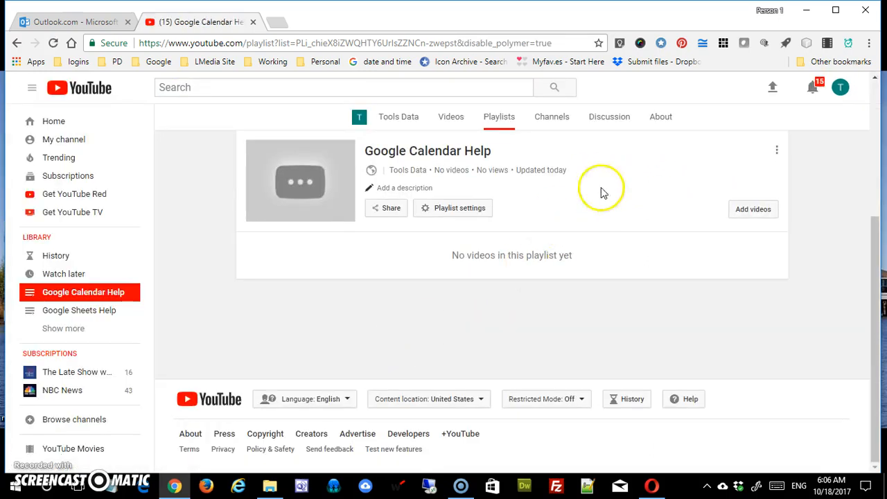
click(384, 215)
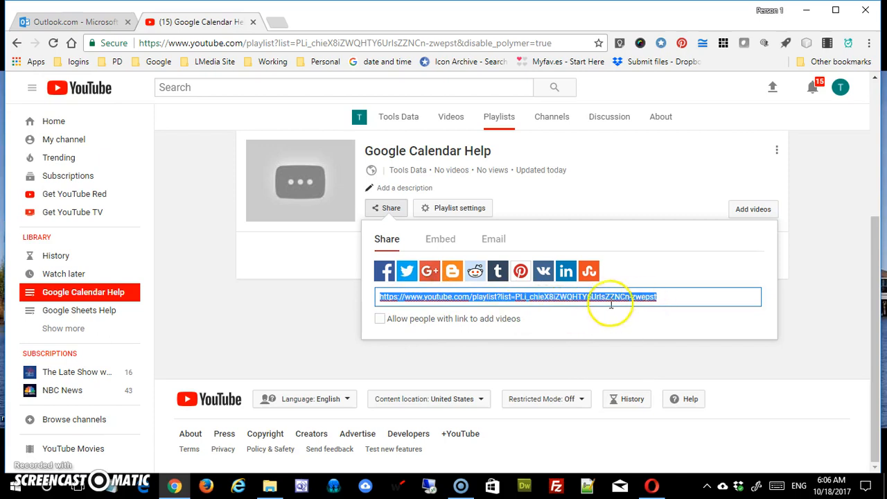
drag(473, 299, 492, 299)
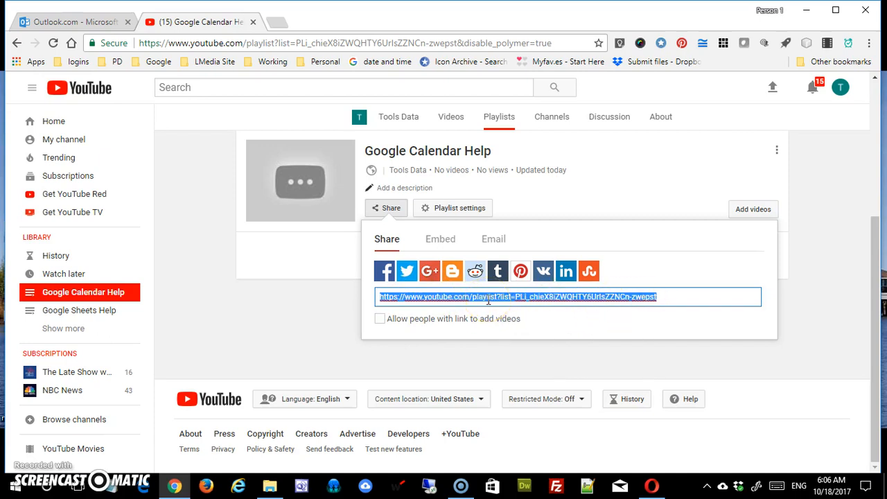
drag(488, 301, 429, 250)
click(438, 244)
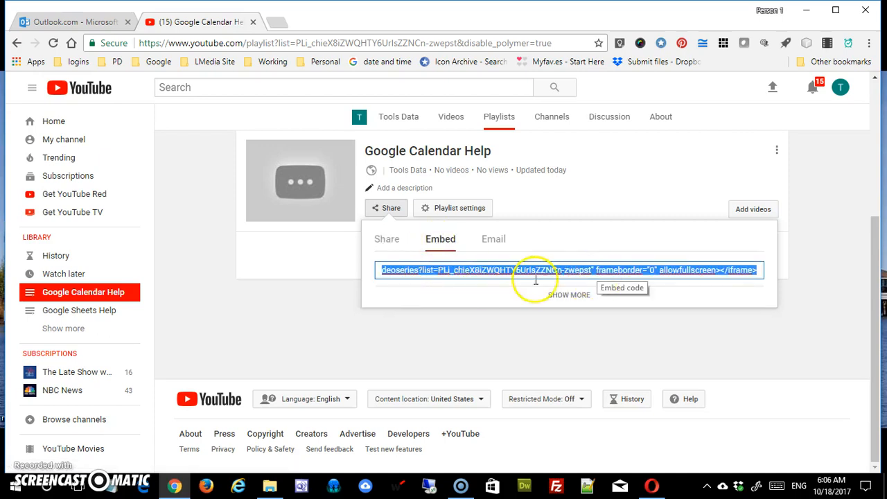
click(491, 248)
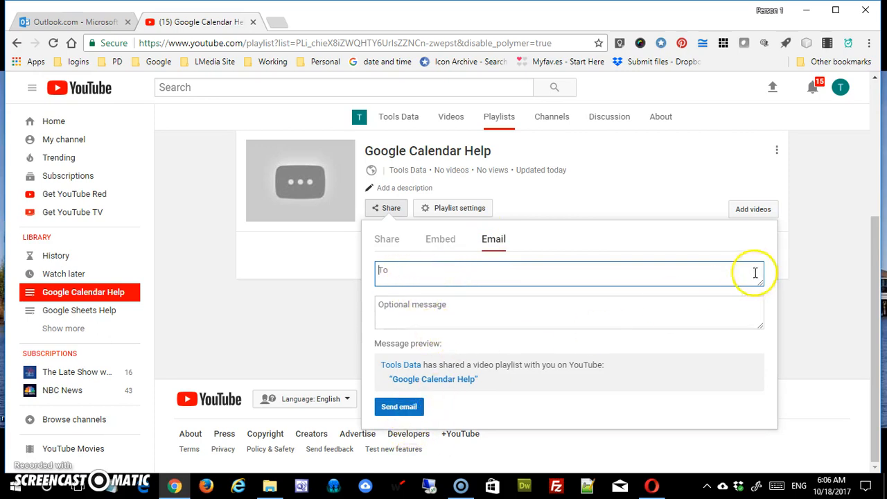
click(655, 197)
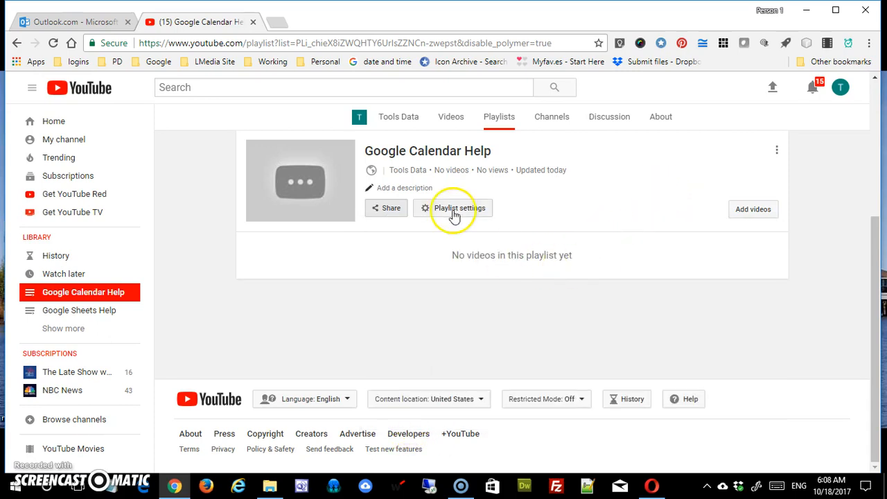
Step: Open the playlist settings and examine the ordering choices and the option to allow embedding
click(454, 212)
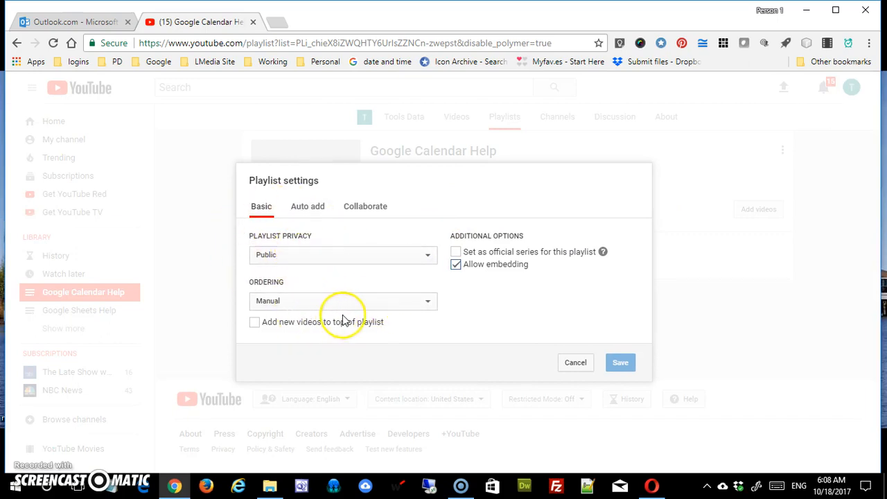
click(429, 305)
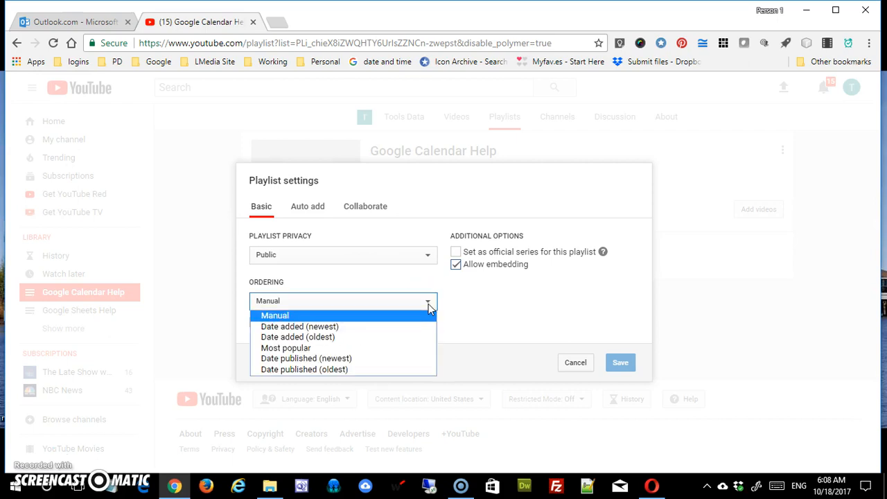
click(326, 338)
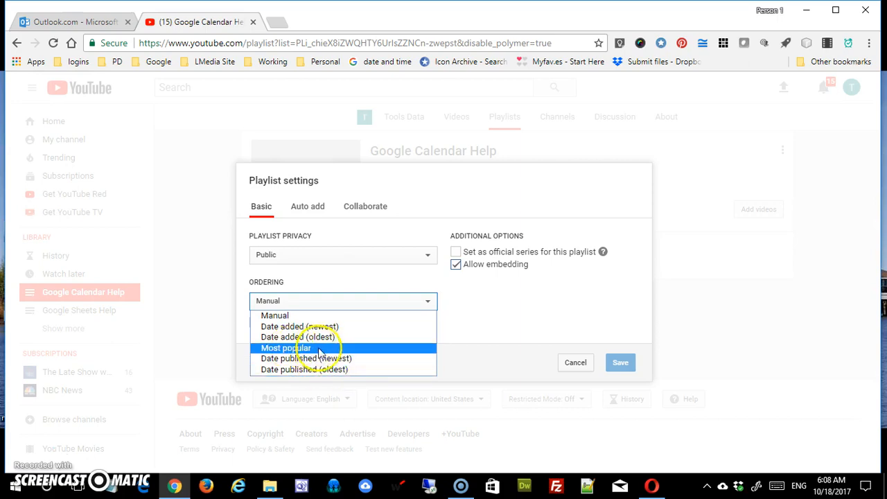
click(454, 335)
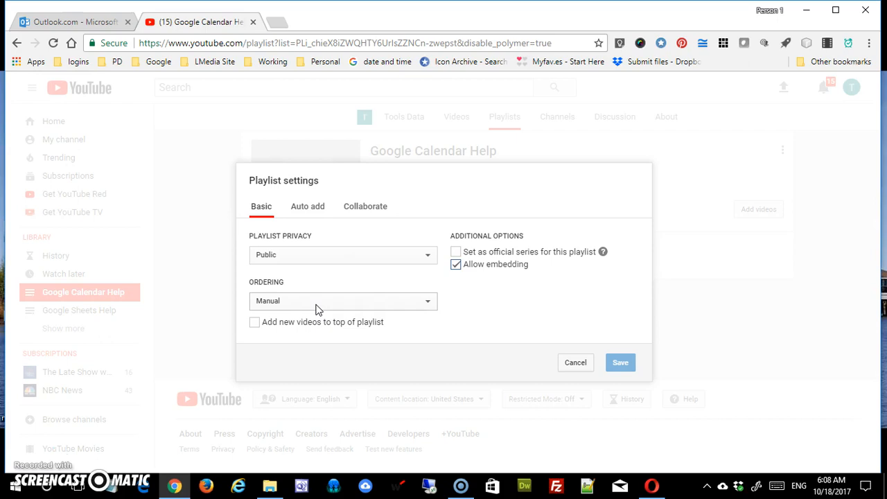
click(330, 335)
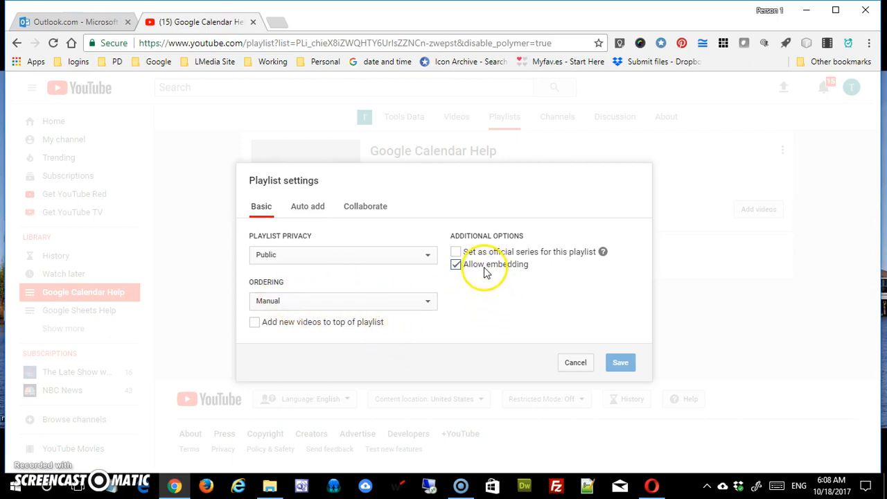
click(458, 271)
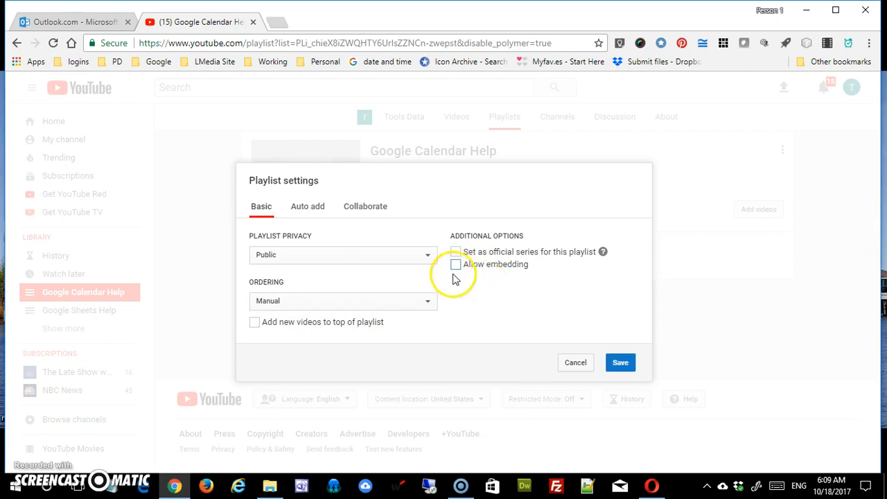
click(456, 267)
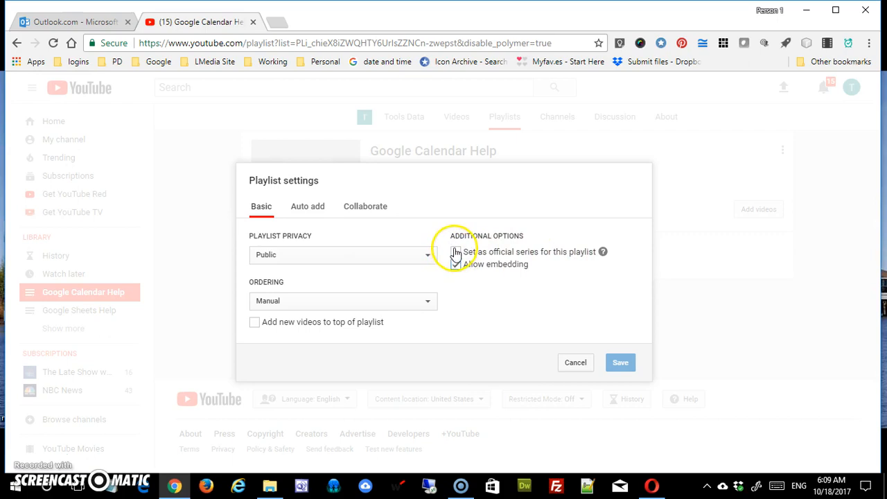
Step: Add an automatic rule for videos whose title contains "calendar", plus a second, blank title rule
click(314, 213)
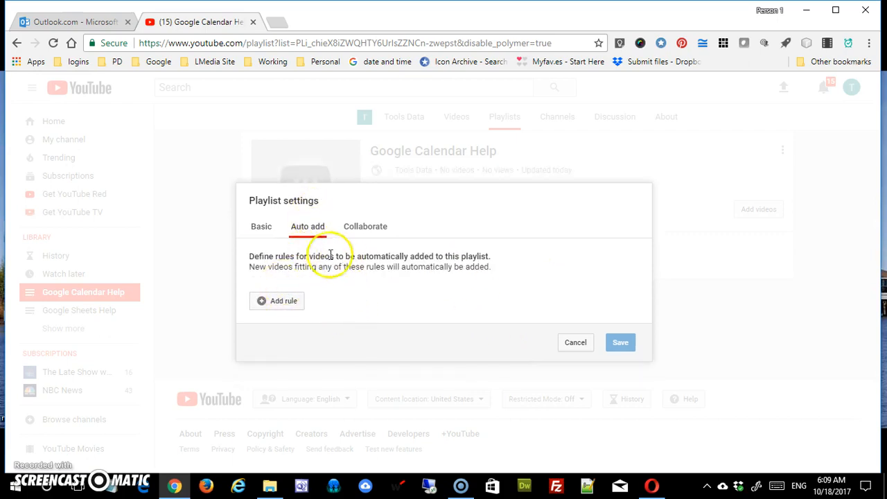
click(282, 302)
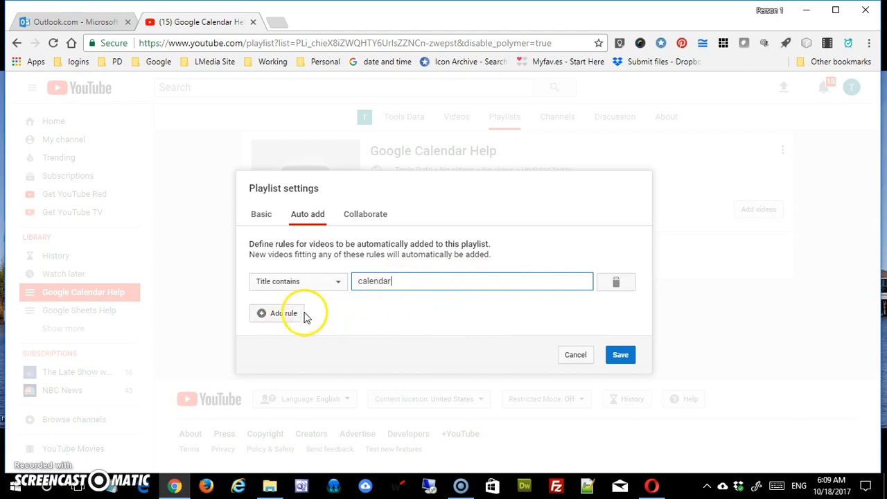
click(281, 314)
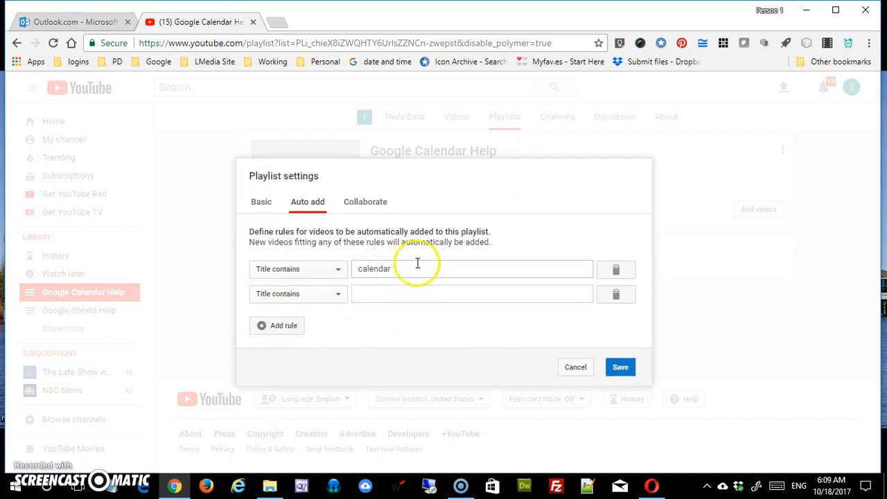
Step: Review the ordering choices in the playlist's basic settings once more
click(262, 202)
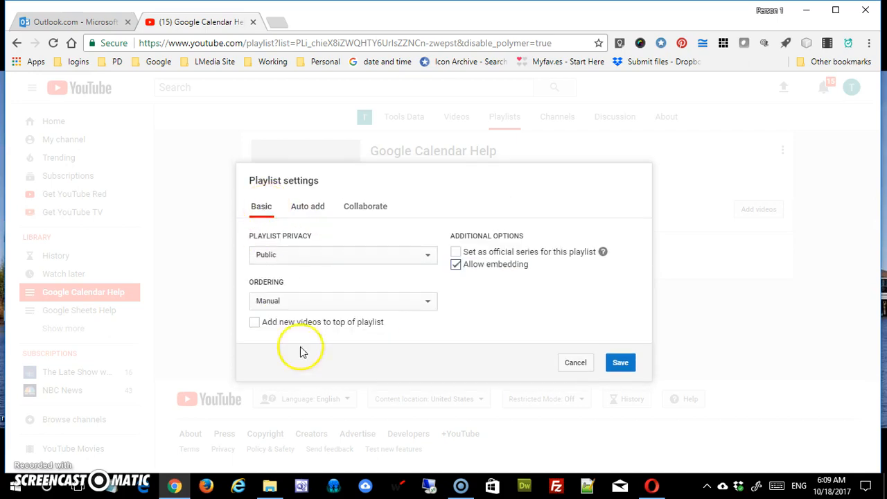
click(316, 302)
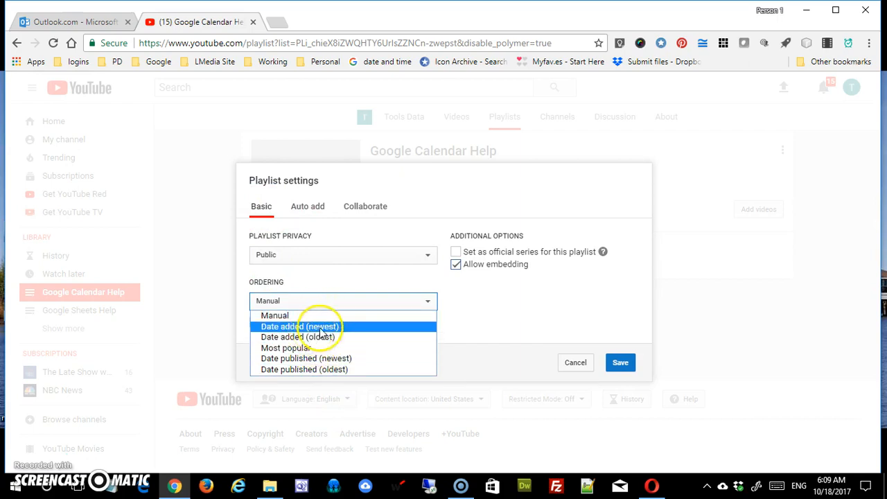
click(546, 325)
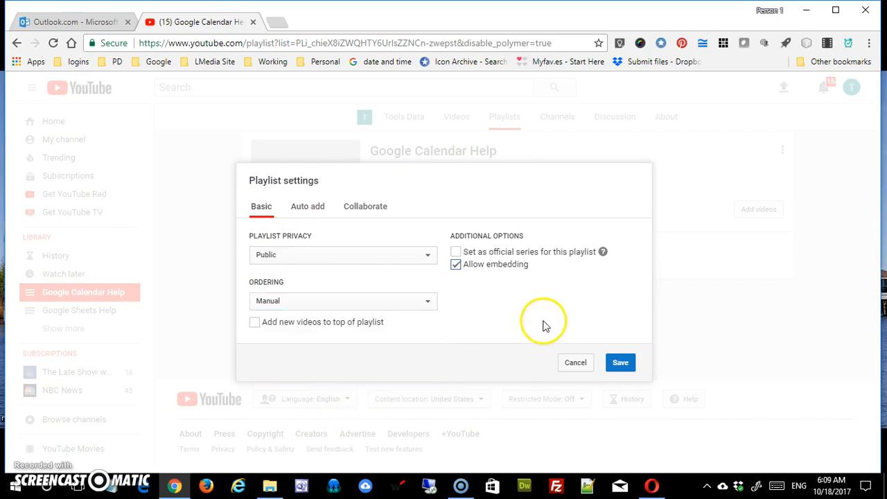
Step: Return to the automatic rules and delete the rule for titles containing "calendar"
click(323, 209)
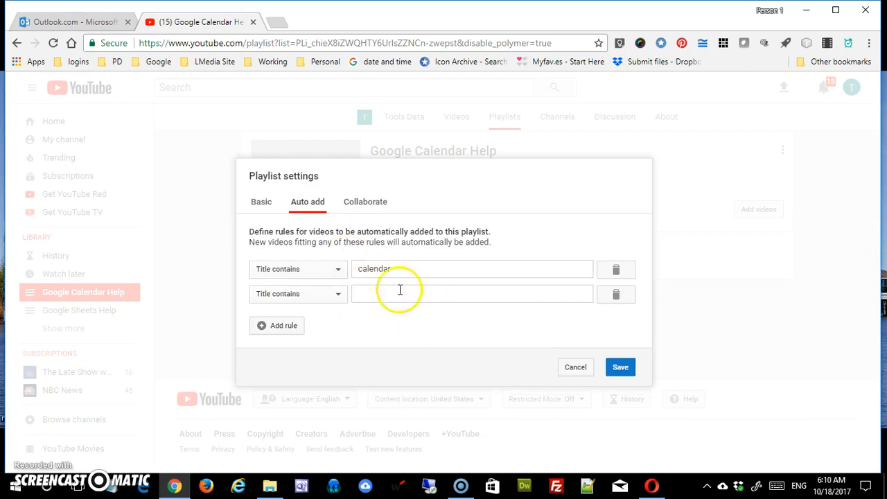
click(615, 270)
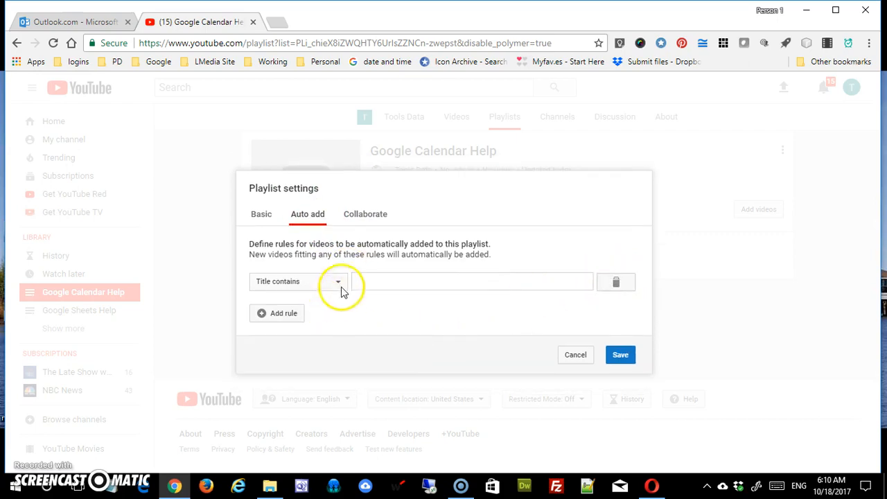
Step: Try out letting collaborators add videos in the playlist's collaboration settings, and discard the changes
click(364, 214)
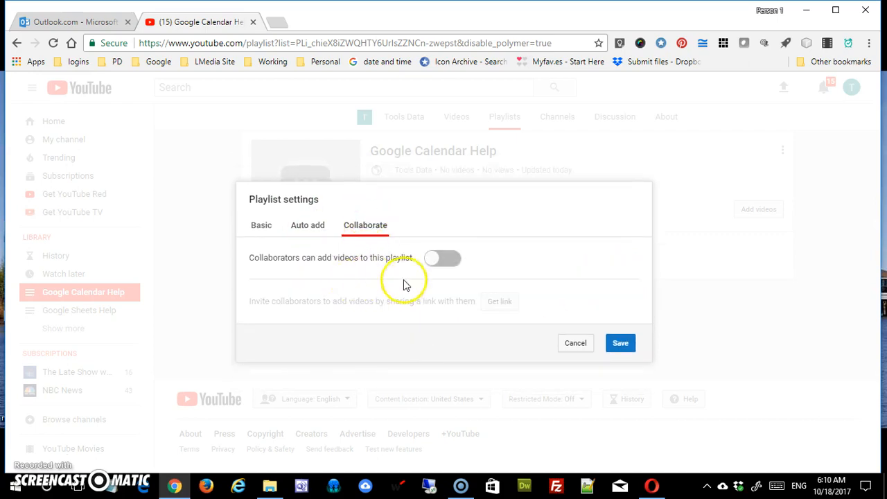
click(452, 260)
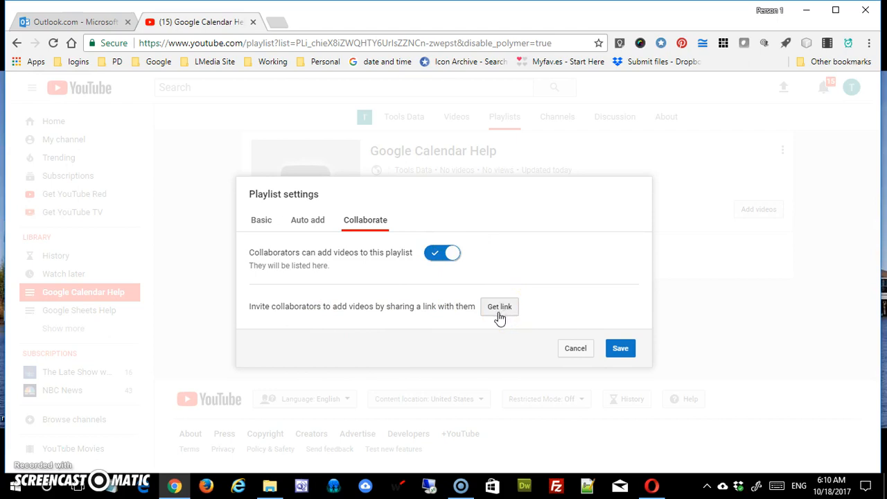
click(444, 256)
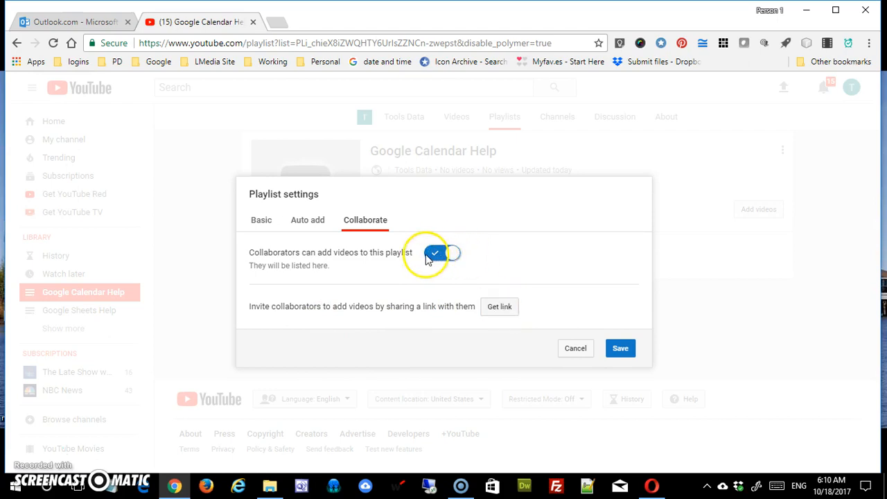
click(577, 345)
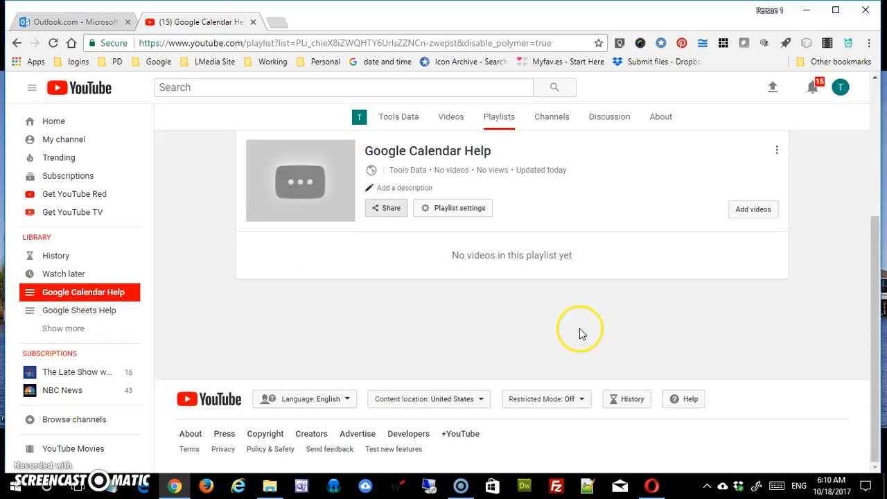
Step: Open adding a video to the playlist by URL, and search YouTube in a new tab for "google calendar"
click(751, 211)
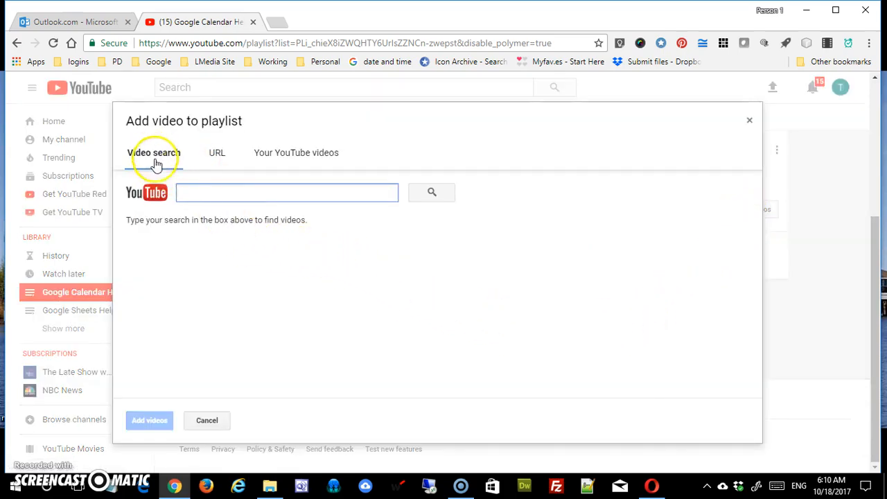
click(219, 153)
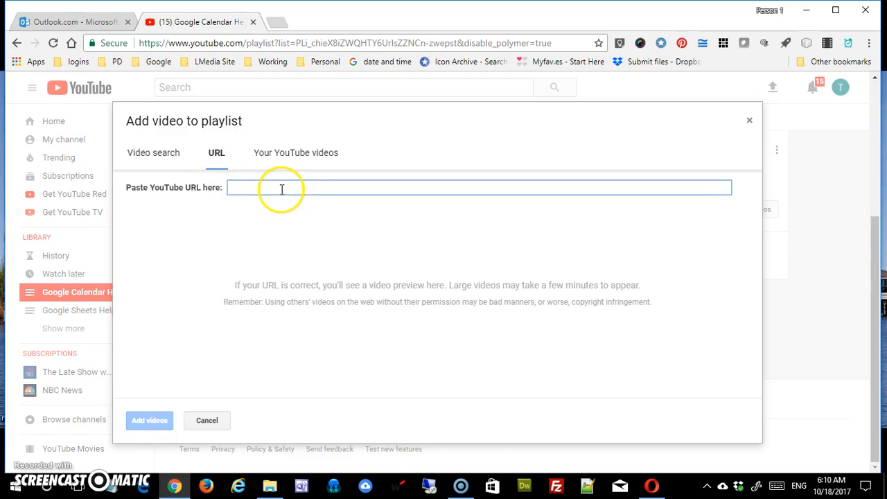
click(280, 22)
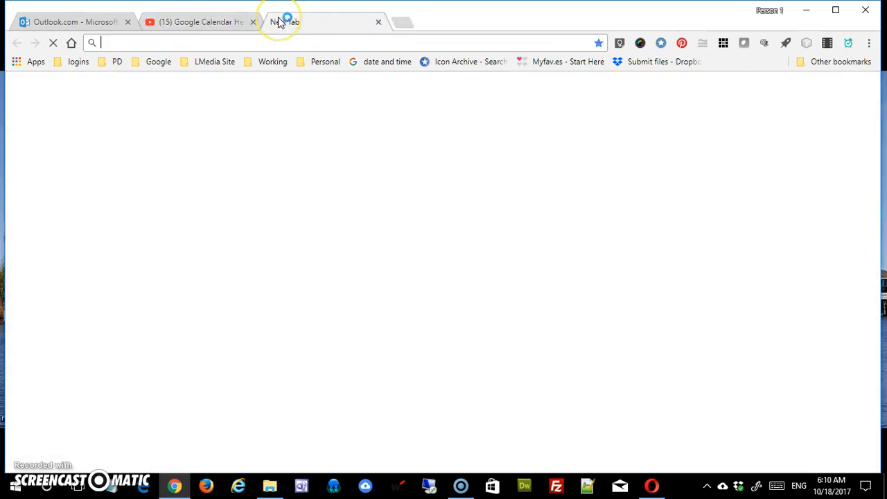
text(youtube.com)
key(Return)
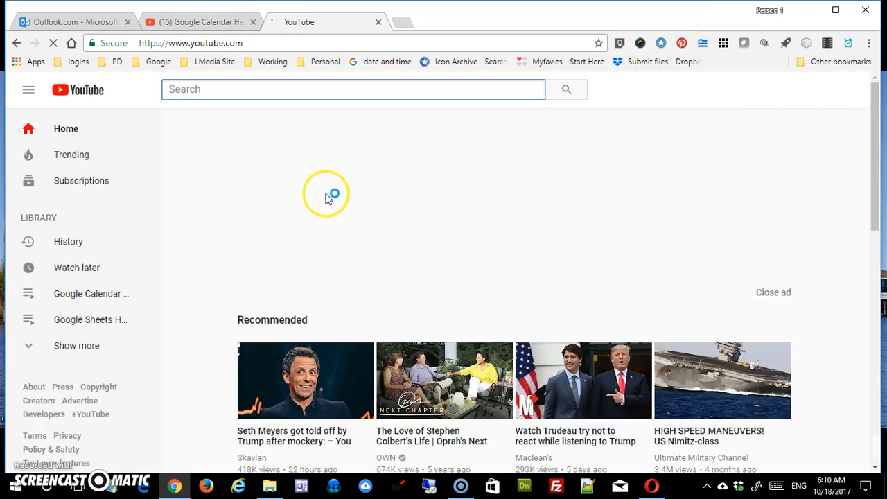
text(google calendar)
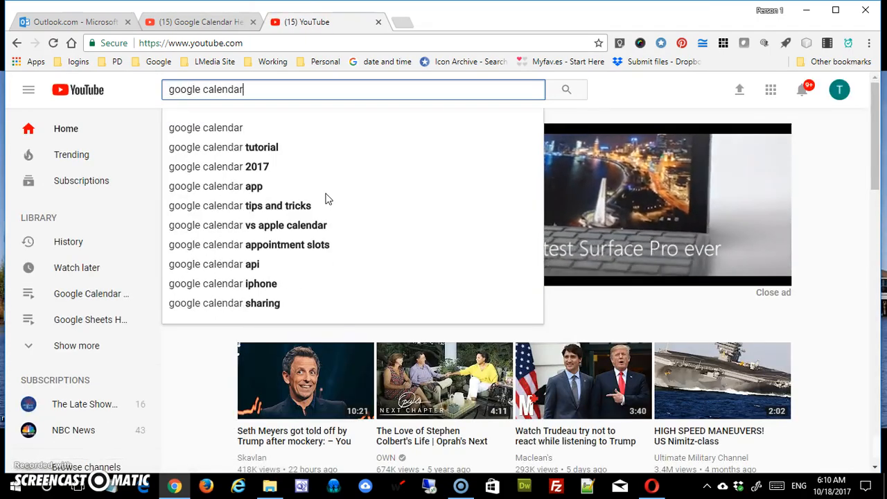
key(Return)
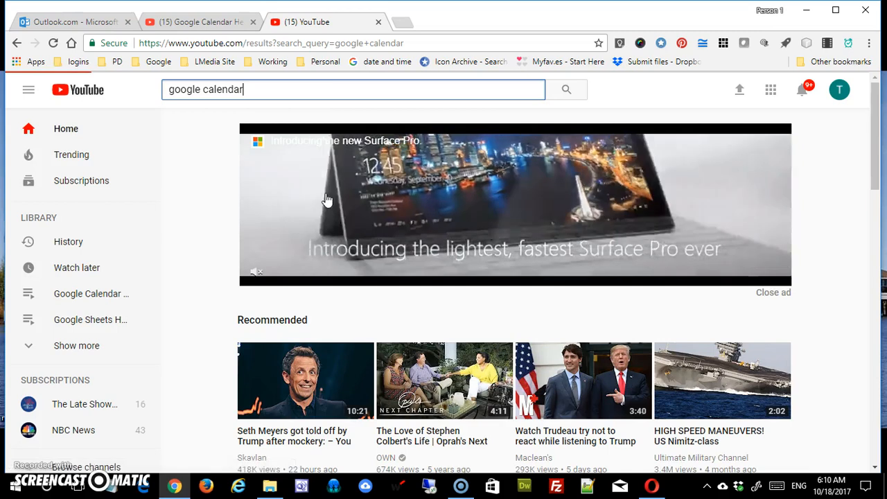
Step: Open the "Learn Google Calendar -Tutorial" video, pause it and copy its share link
click(266, 301)
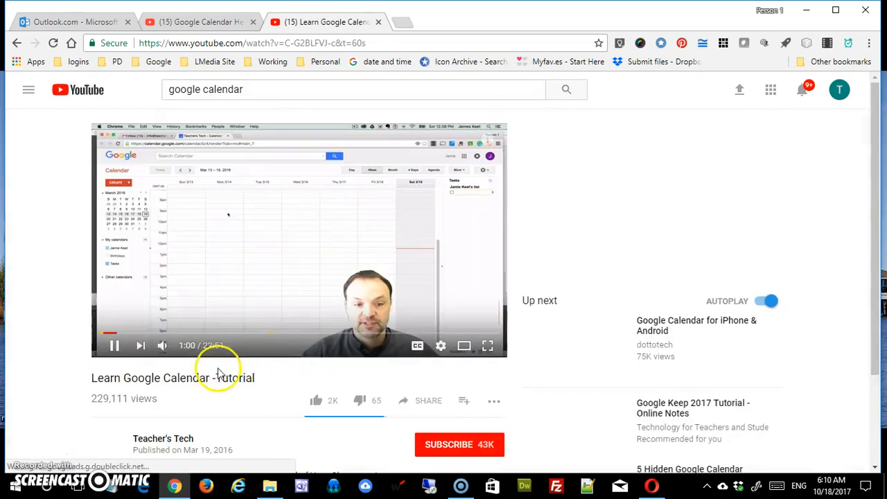
click(113, 345)
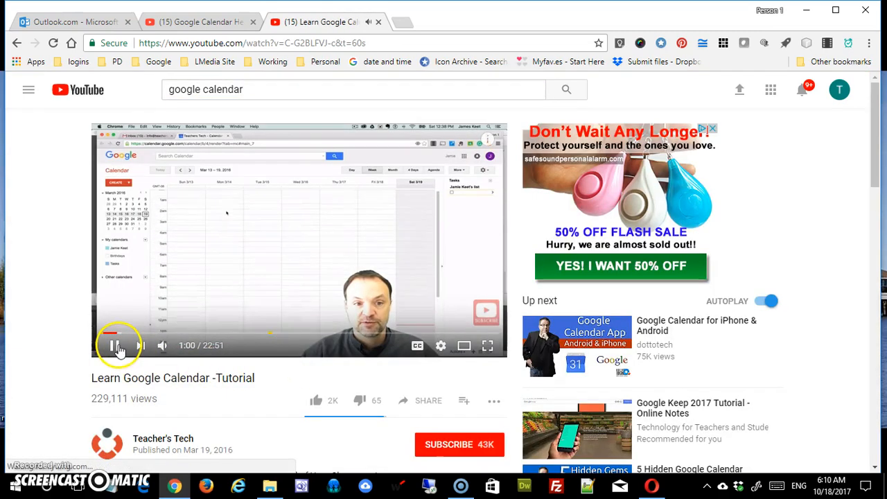
click(418, 402)
key(ctrl+c)
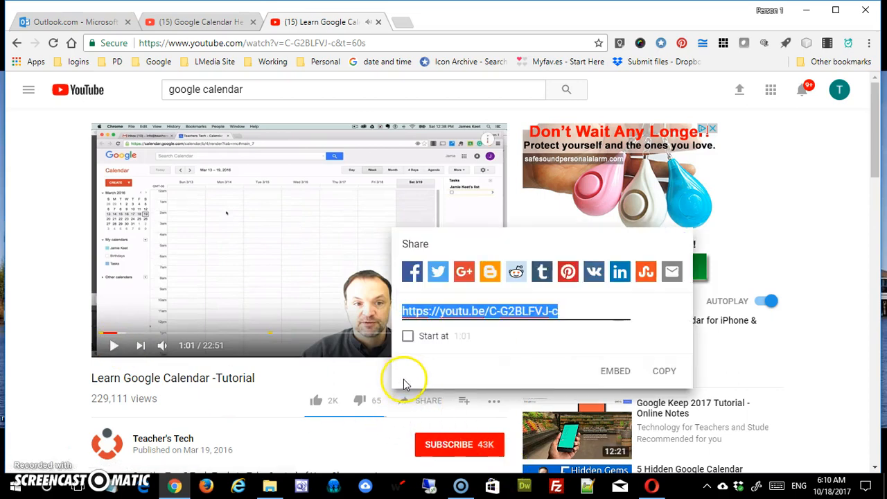
Step: Preview the copied video link in the playlist's URL field, and clear it without adding the video
click(215, 23)
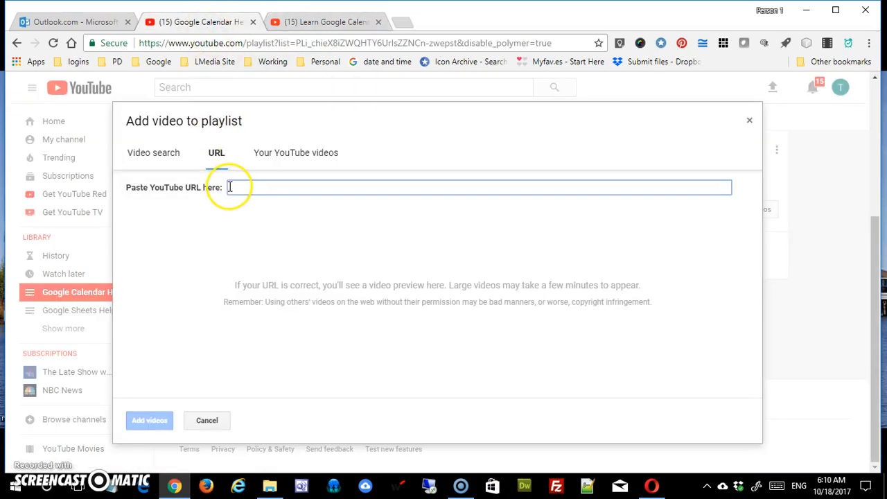
key(ctrl+v)
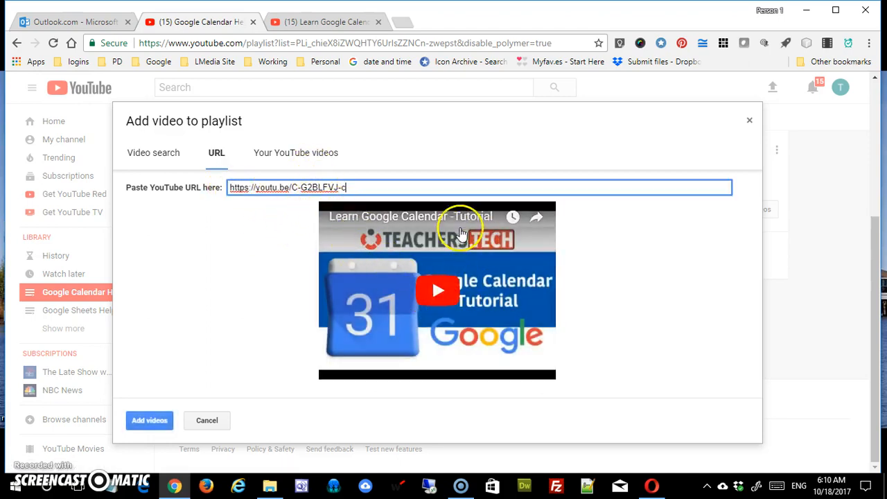
drag(355, 188, 222, 180)
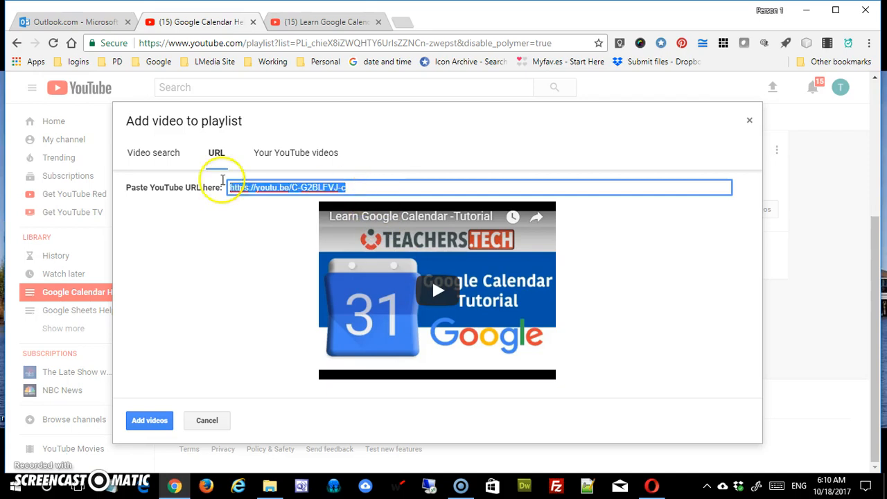
key(BackSpace)
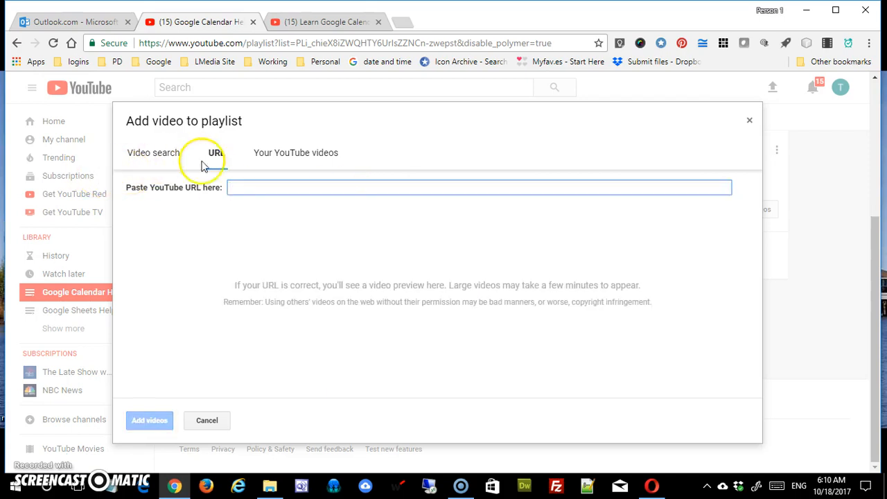
Step: Add "Google Sites: Edit Site Layout" from the channel's own videos to the Google Calendar Help playlist
click(276, 161)
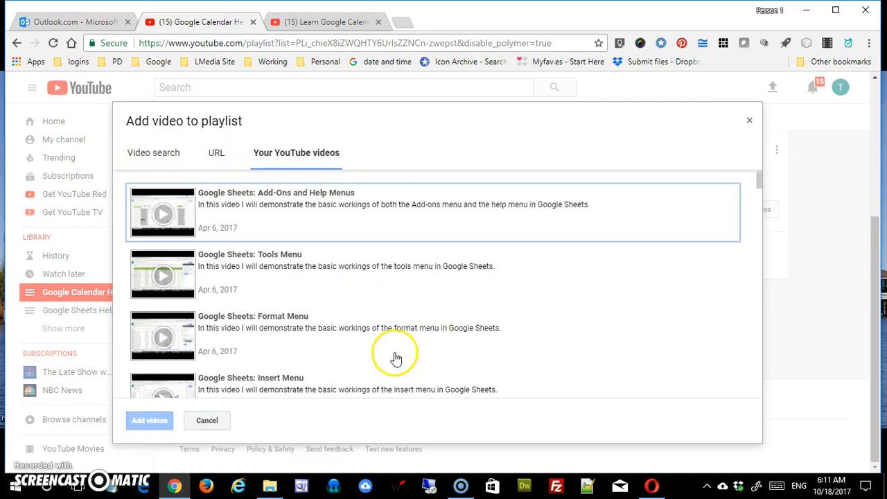
scroll(440, 298, down, 4)
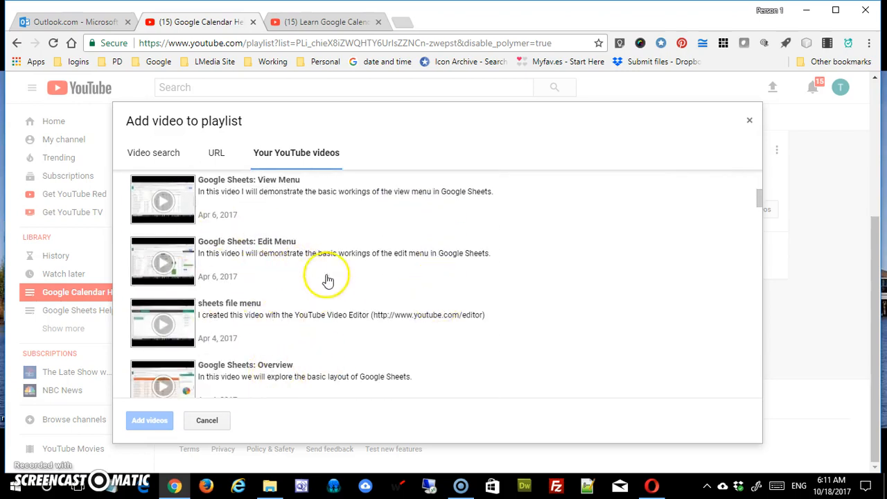
scroll(333, 279, down, 5)
scroll(341, 280, down, 10)
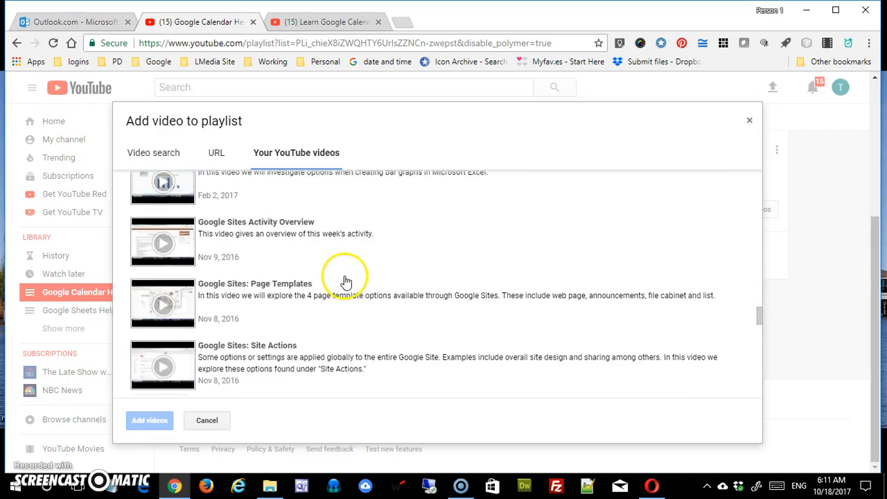
scroll(345, 285, down, 10)
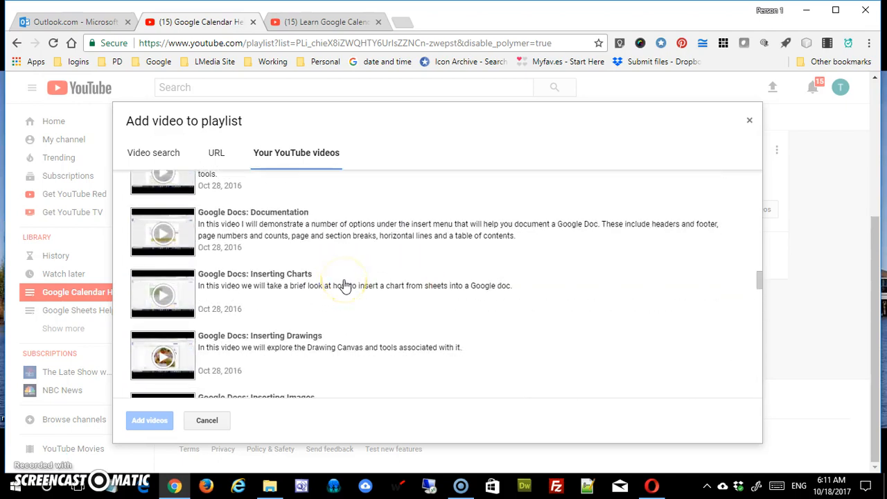
scroll(345, 287, down, 3)
scroll(346, 286, down, 5)
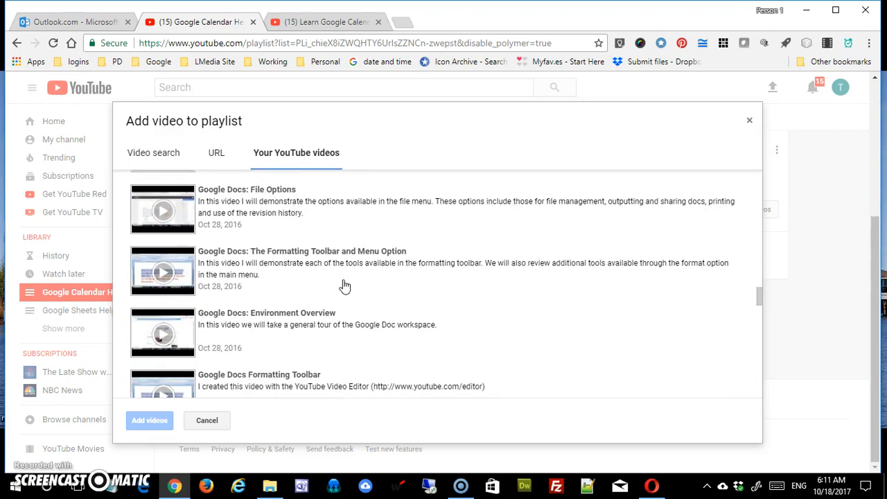
scroll(345, 286, down, 5)
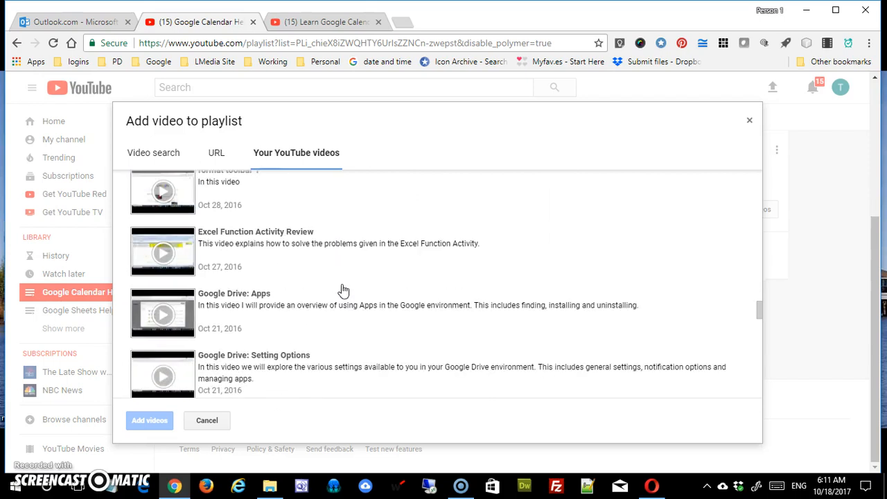
scroll(257, 298, up, 4)
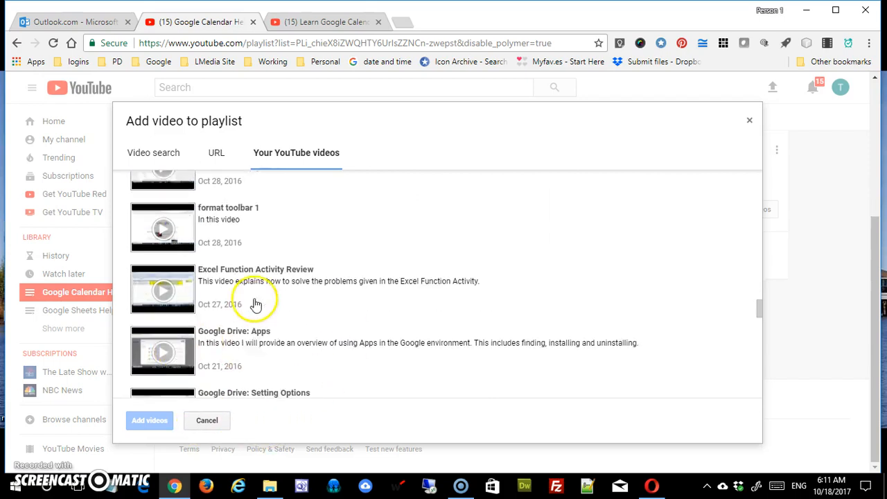
scroll(258, 302, up, 6)
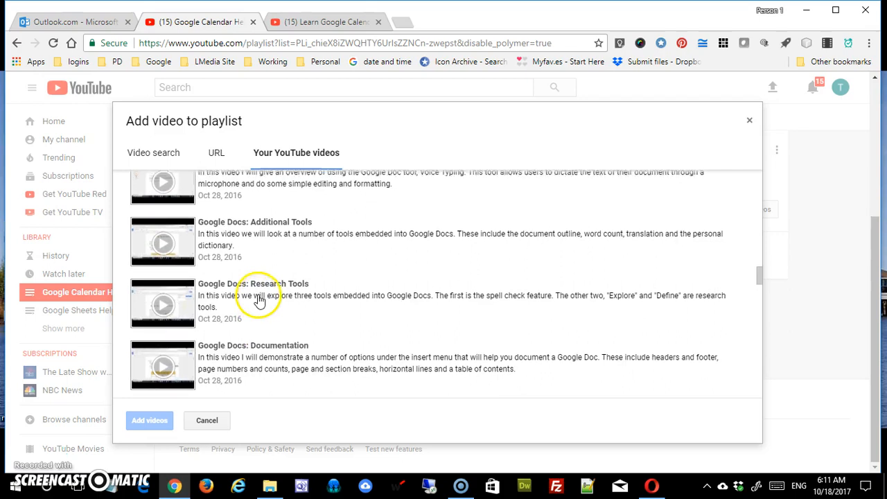
scroll(260, 297, up, 6)
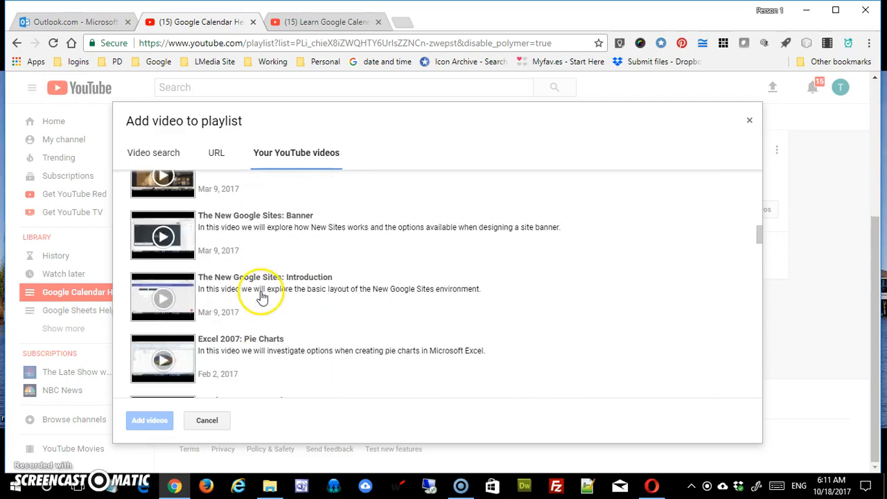
scroll(262, 297, up, 5)
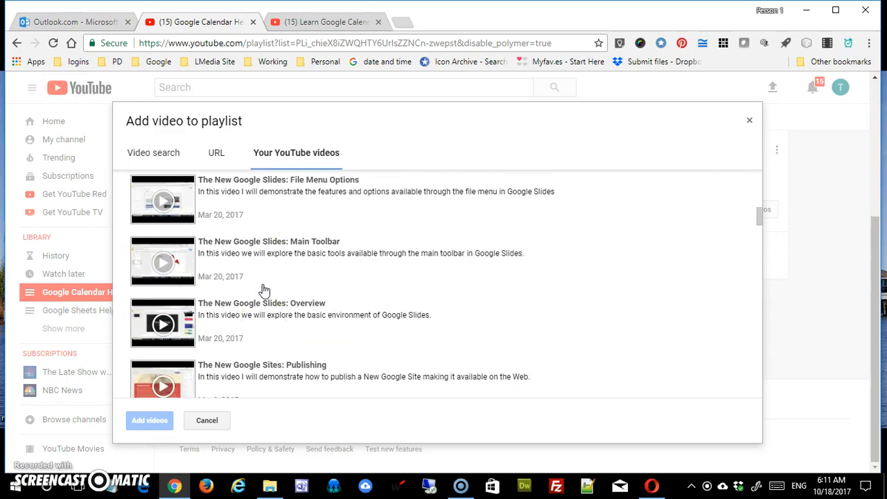
scroll(263, 294, down, 5)
click(183, 360)
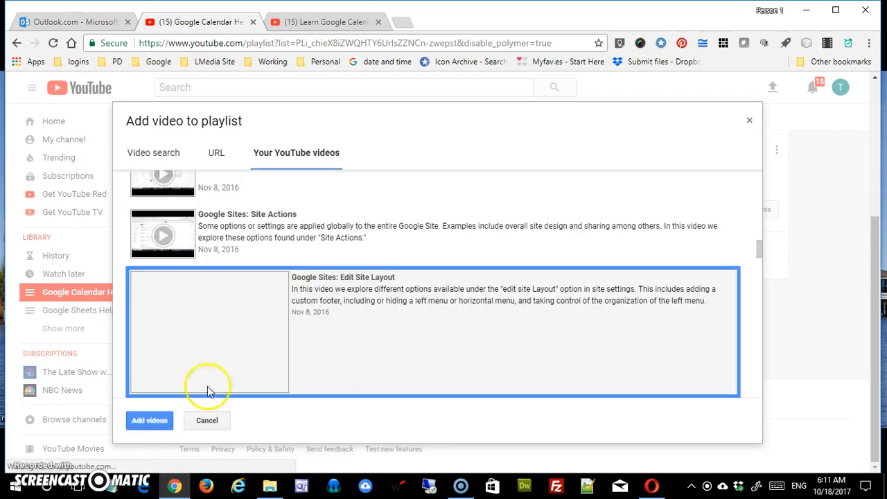
click(158, 424)
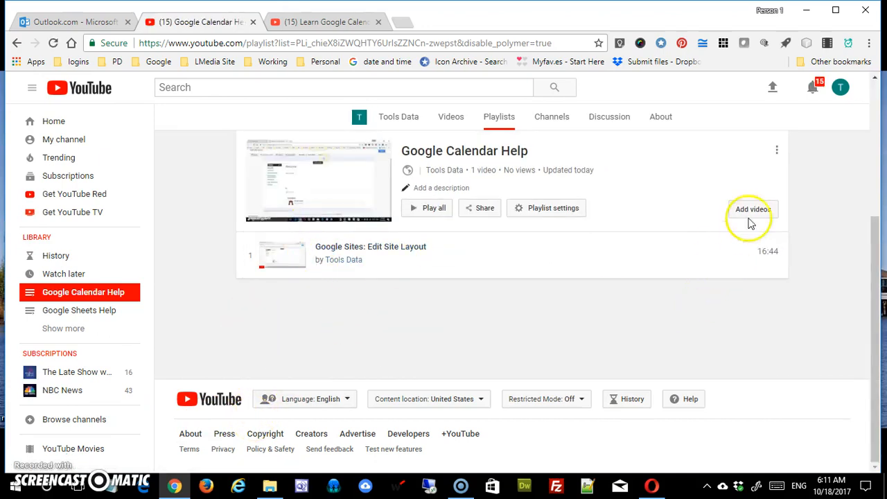
Step: Add "Google Sheets: Tools Menu" from the channel's own videos to the playlist
click(770, 211)
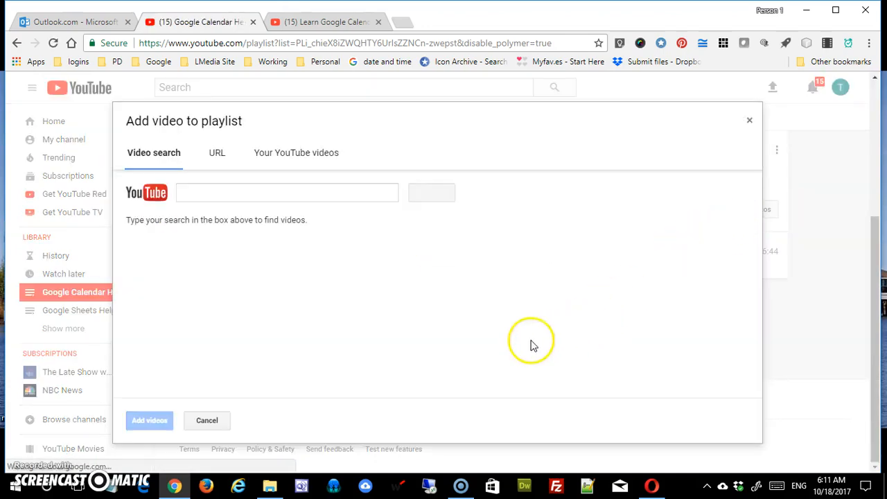
click(306, 154)
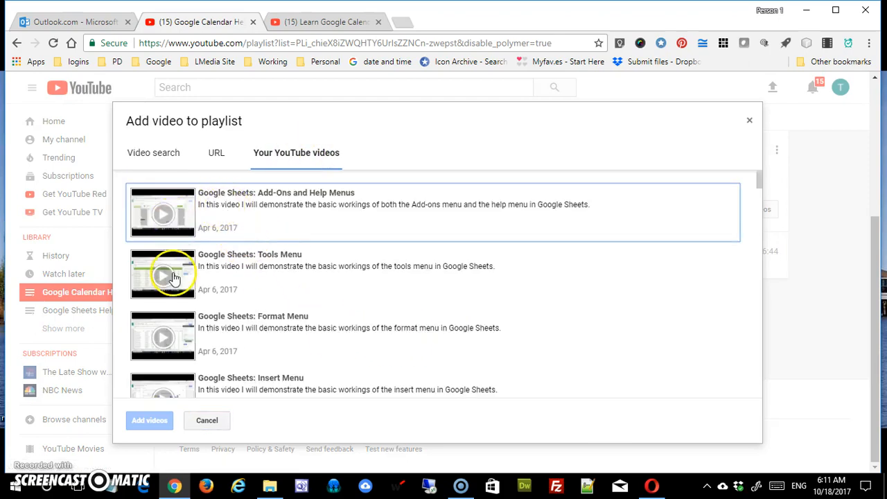
click(173, 278)
click(150, 420)
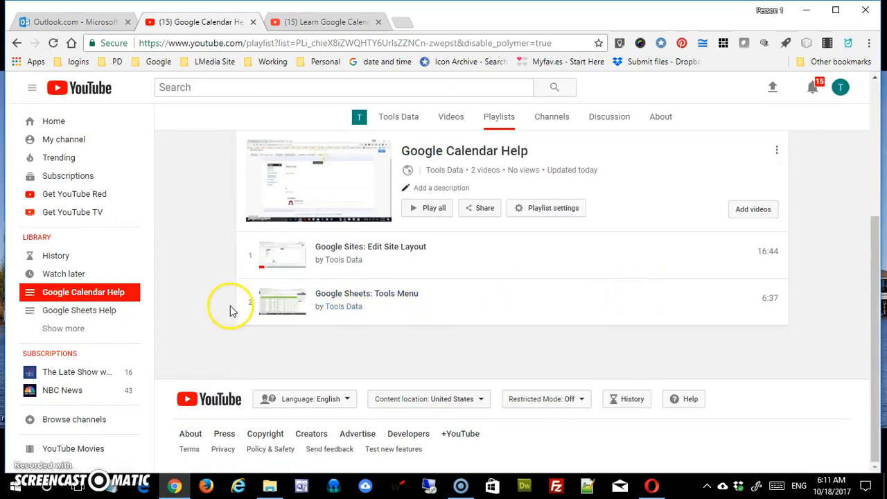
Step: Move "Google Sheets: Tools Menu" to first place in the playlist and open its additional actions
drag(238, 301, 243, 260)
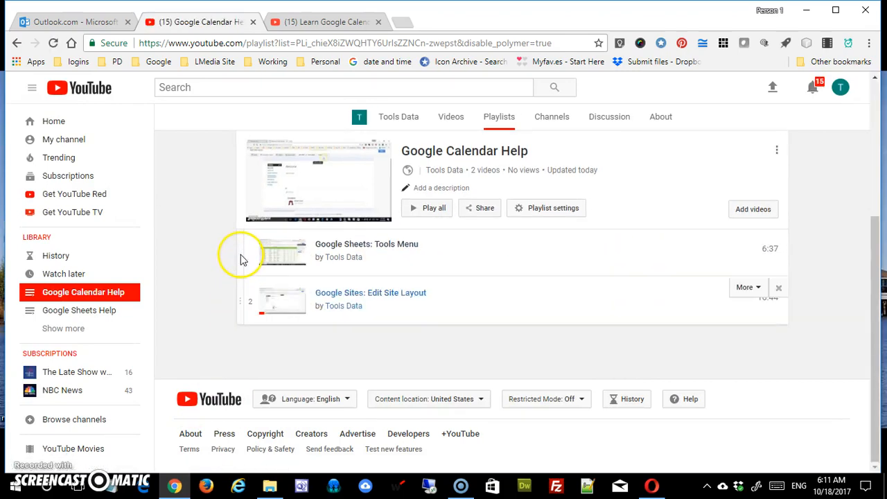
mouse_move(620, 271)
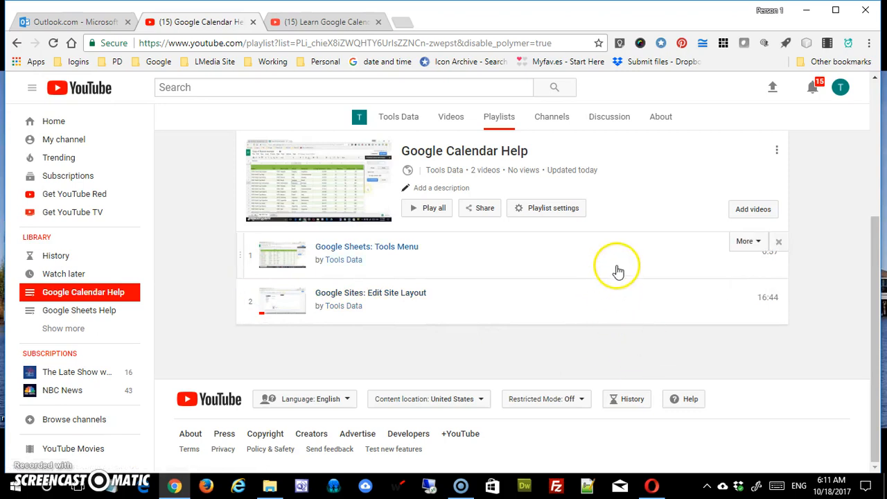
click(747, 242)
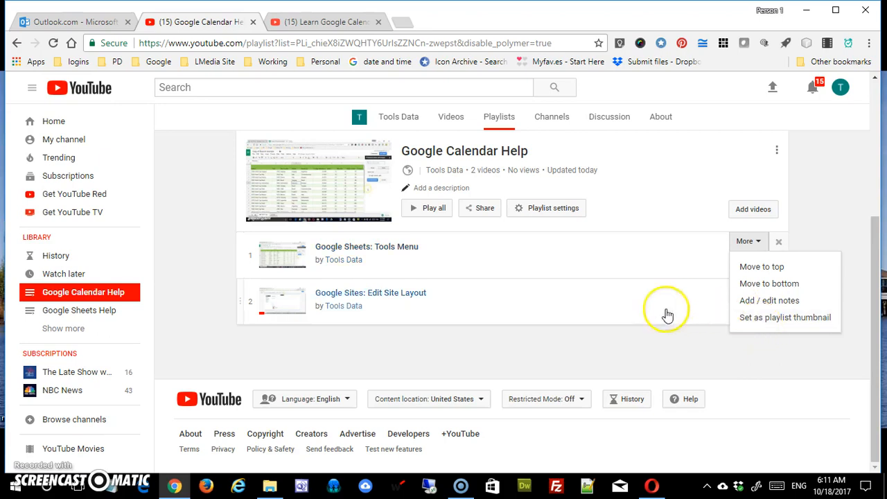
Step: Dismiss the video's additional actions and remove "Google Sheets: Tools Menu" from the Google Calendar Help playlist
click(625, 342)
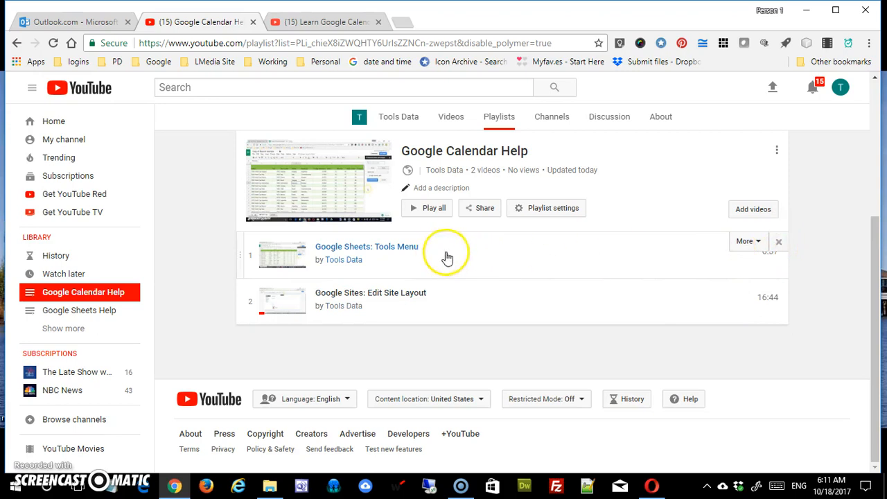
click(779, 243)
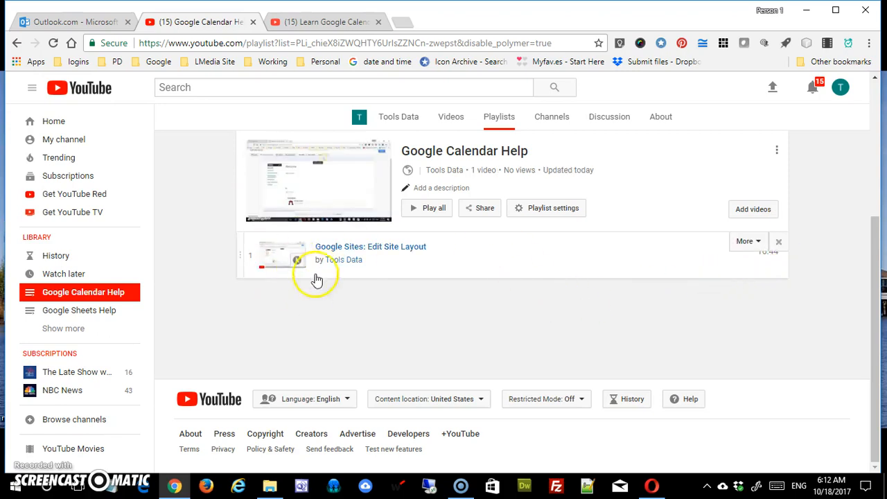
Step: Open the translation editor for the Google Calendar Help playlist's info and set the original language to English
click(776, 151)
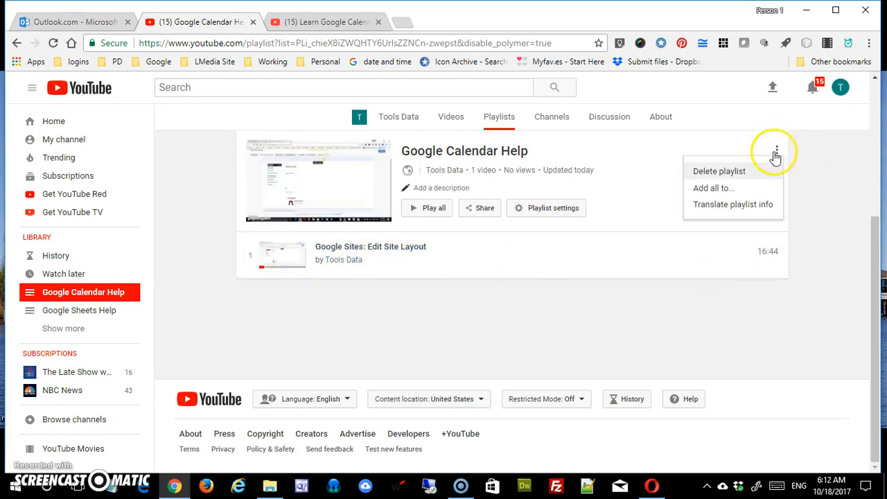
click(750, 211)
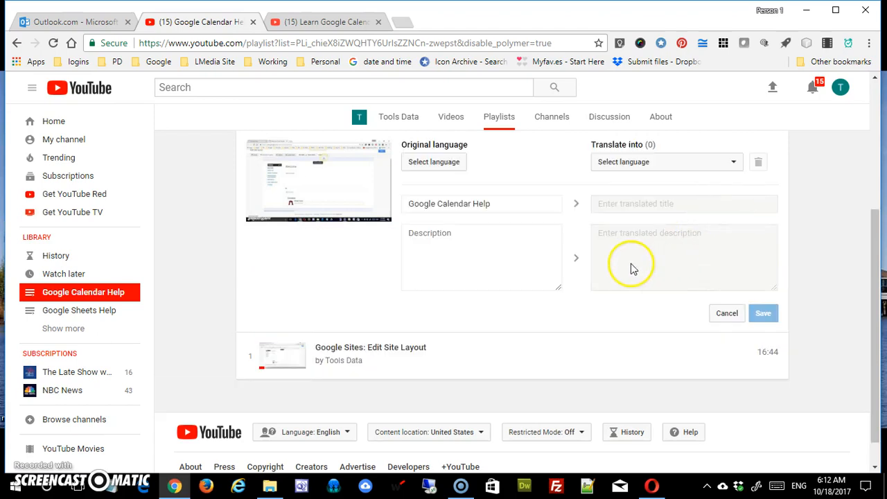
click(450, 166)
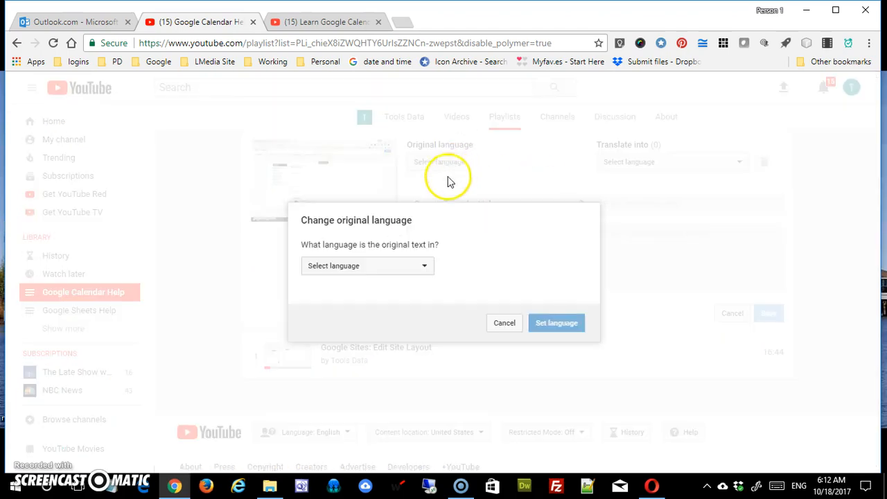
click(371, 270)
click(365, 290)
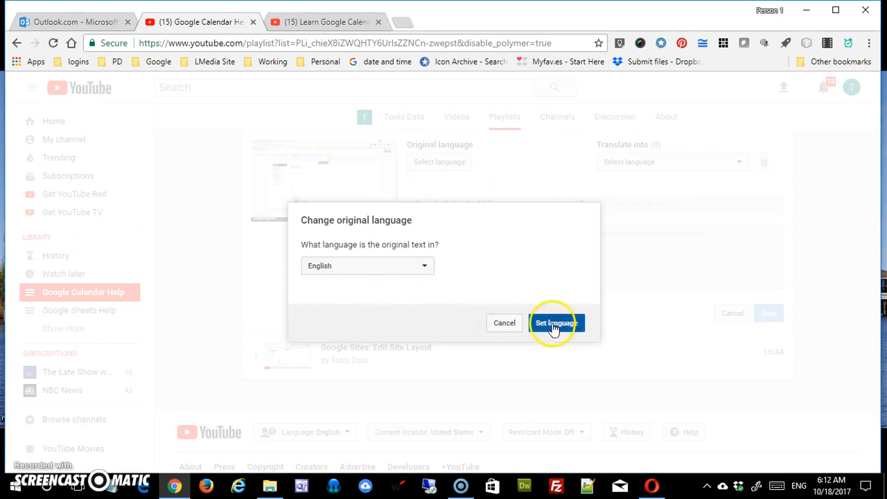
click(554, 330)
Step: Add French (Canada) as a new translation language for the playlist info, searching the languages for "french"
click(674, 164)
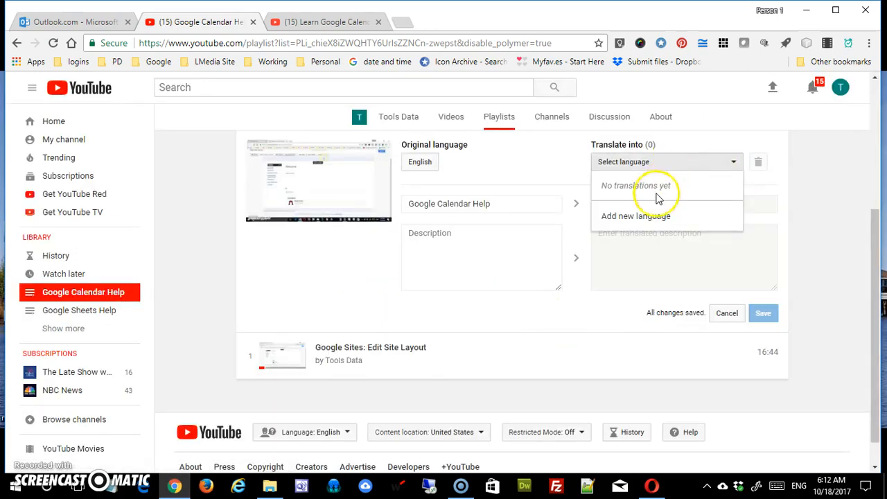
click(636, 216)
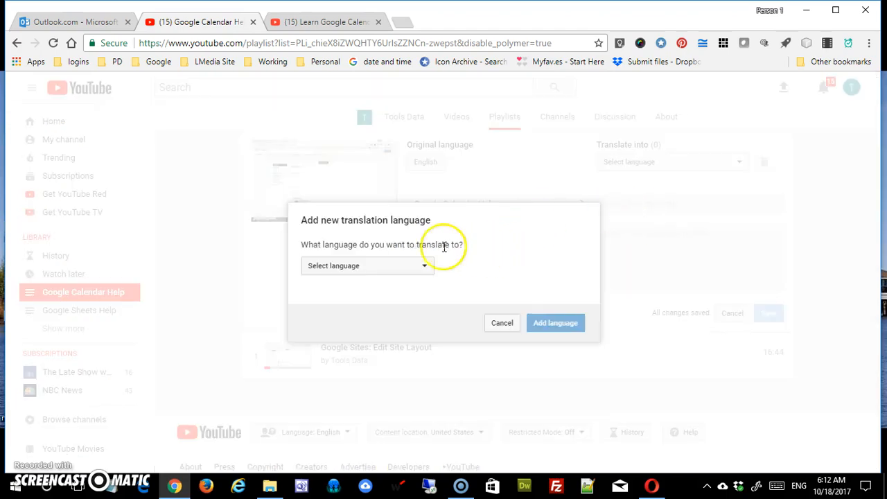
click(395, 269)
click(368, 317)
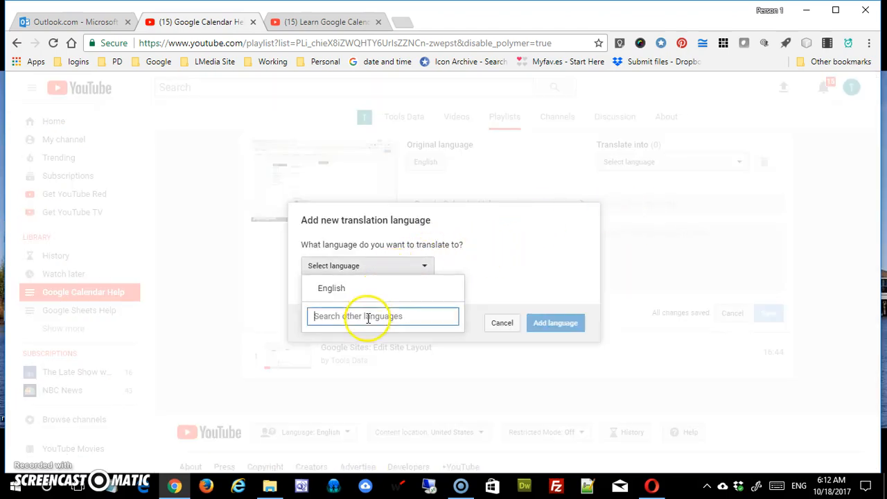
text(french)
key(Return)
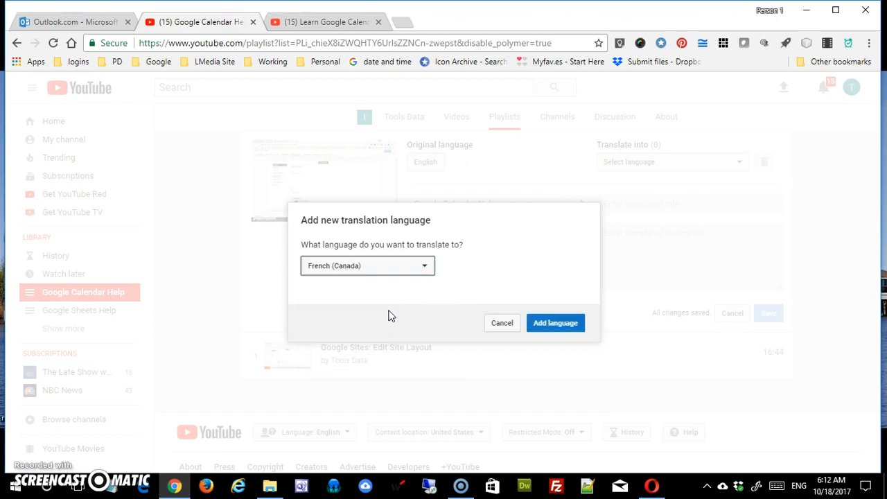
click(544, 326)
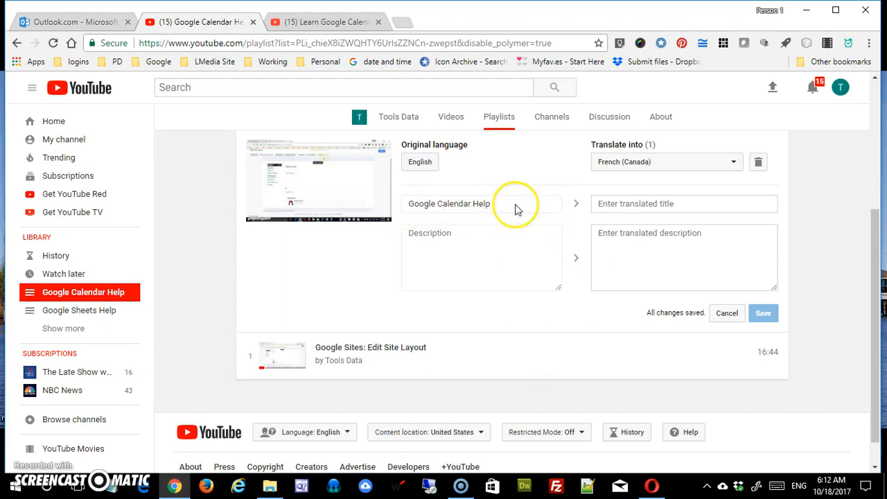
Step: Examine the translated title and description fields, and close the translation editor without entering any text
click(634, 208)
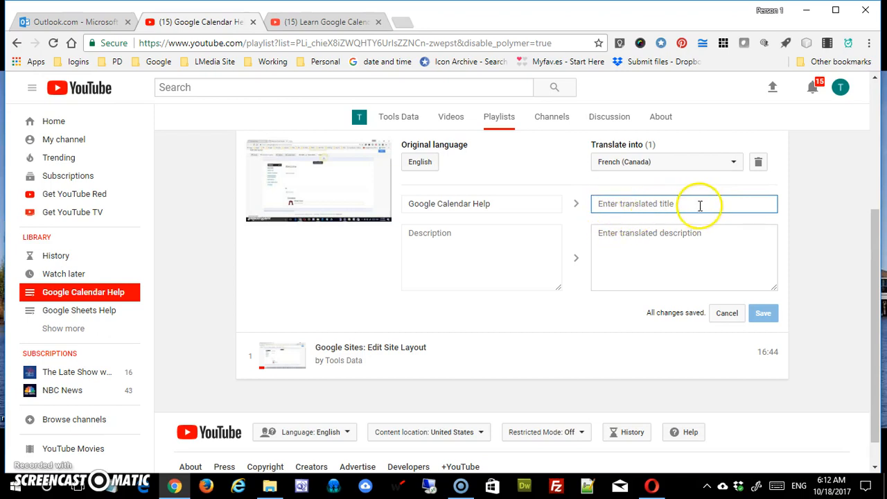
click(637, 257)
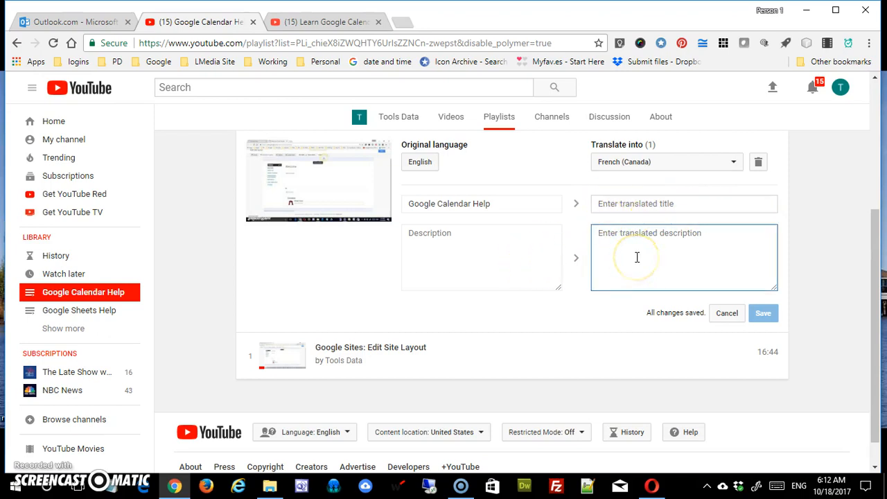
click(724, 315)
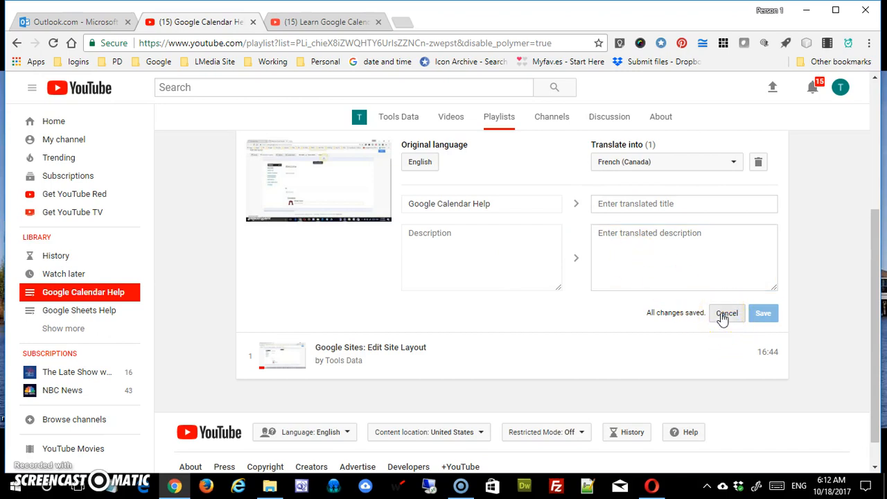
click(724, 314)
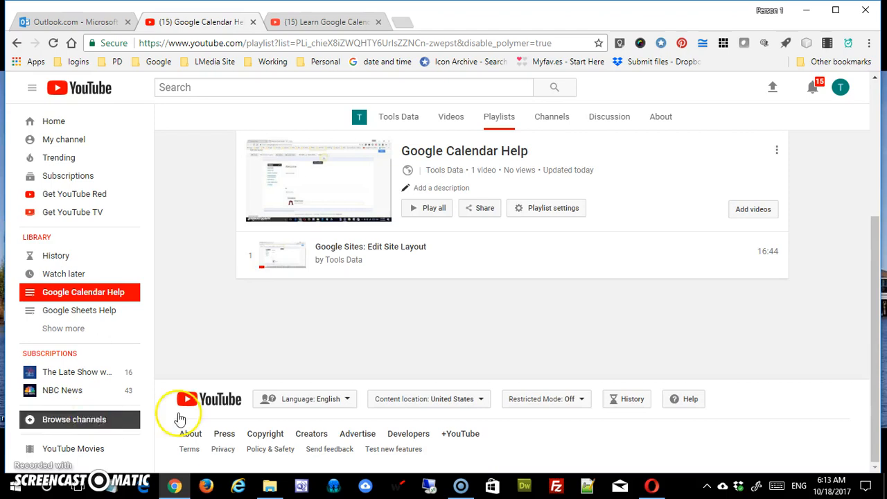